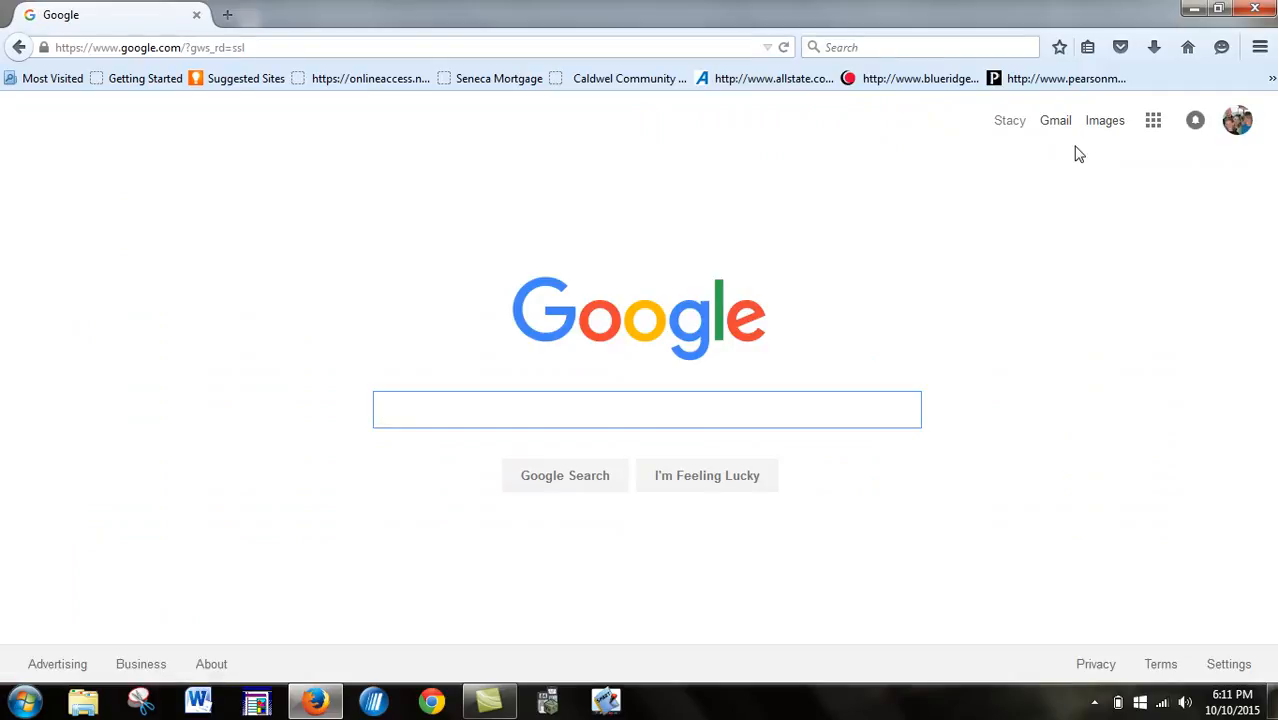
- Go to Google Drive from the Google home page and create a new blank Google Sheets spreadsheet
left_click(1153, 122)
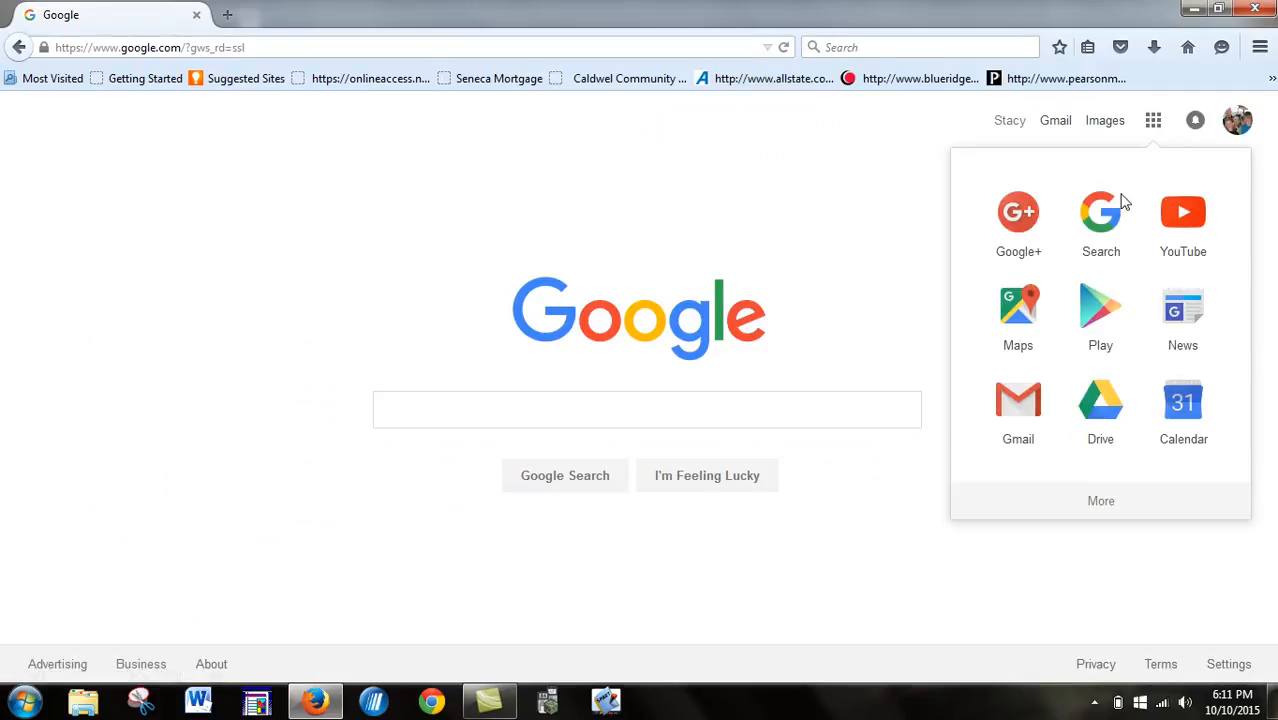
left_click(1093, 398)
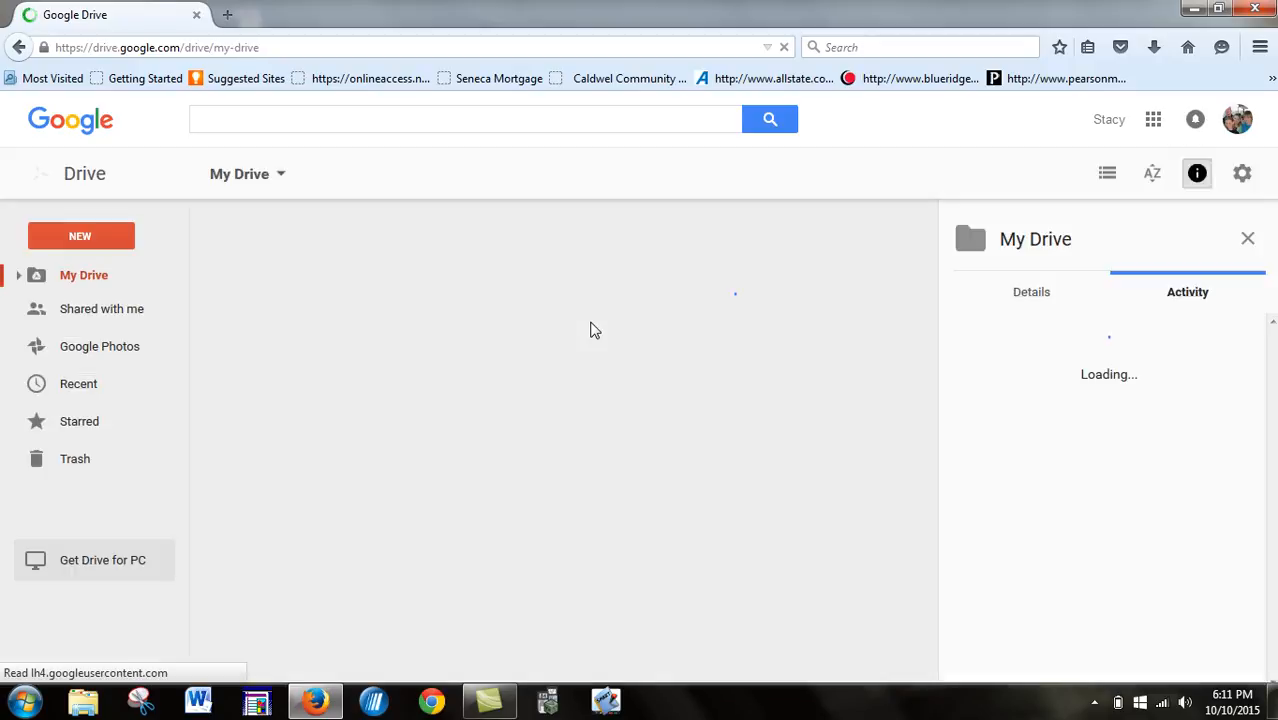
left_click(81, 238)
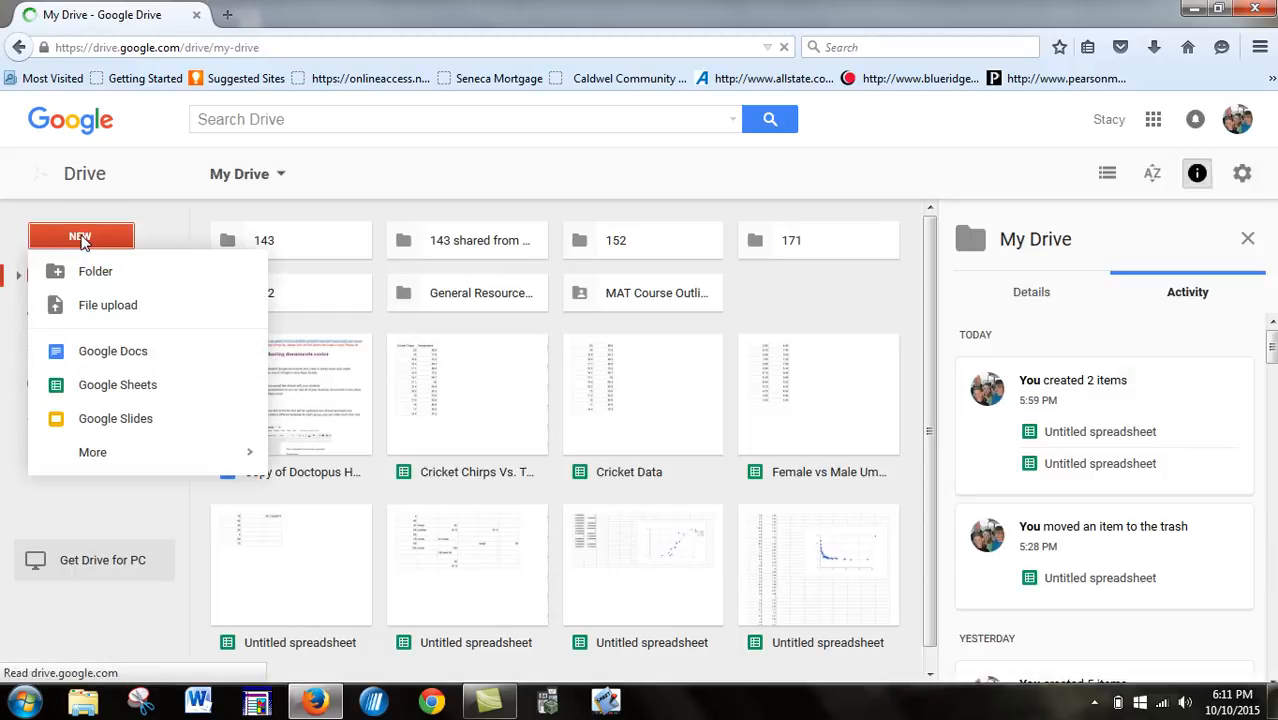
left_click(109, 389)
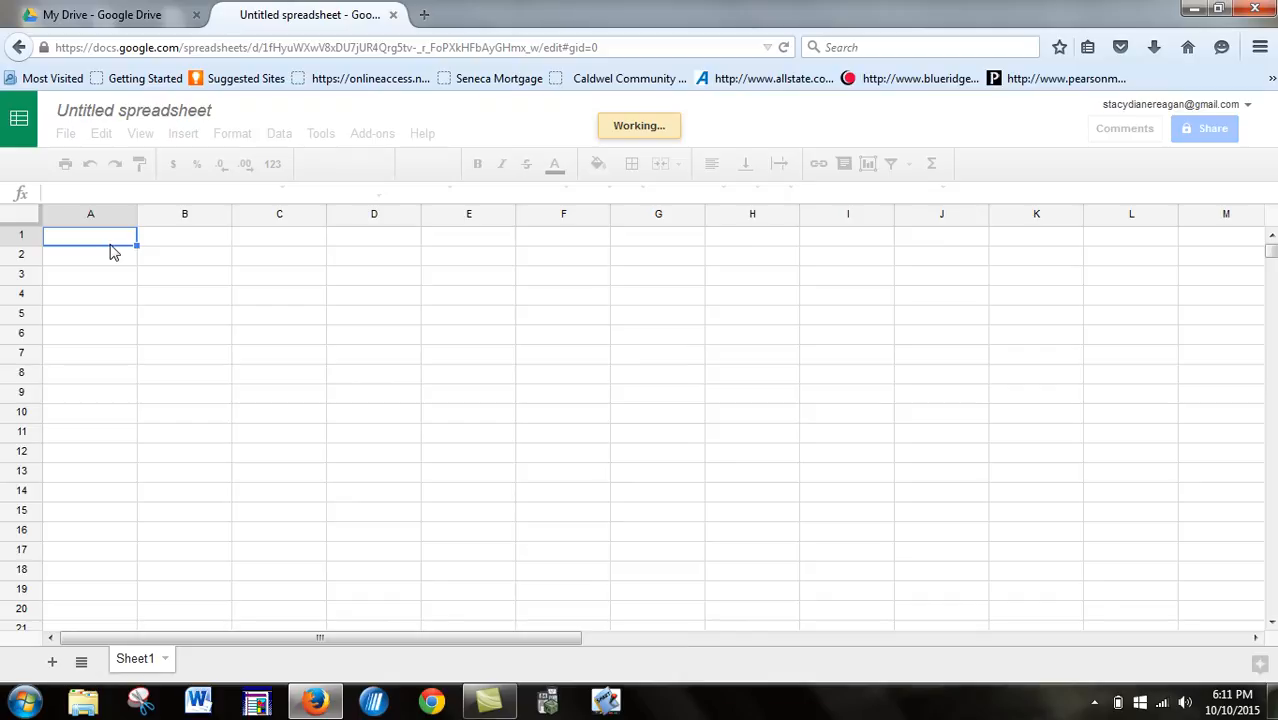
- Fill cells A1 to A8 with the data values 78, 42, 99, 4, 37, 86, 7 and 90
type("78")
key("Return")
type("42")
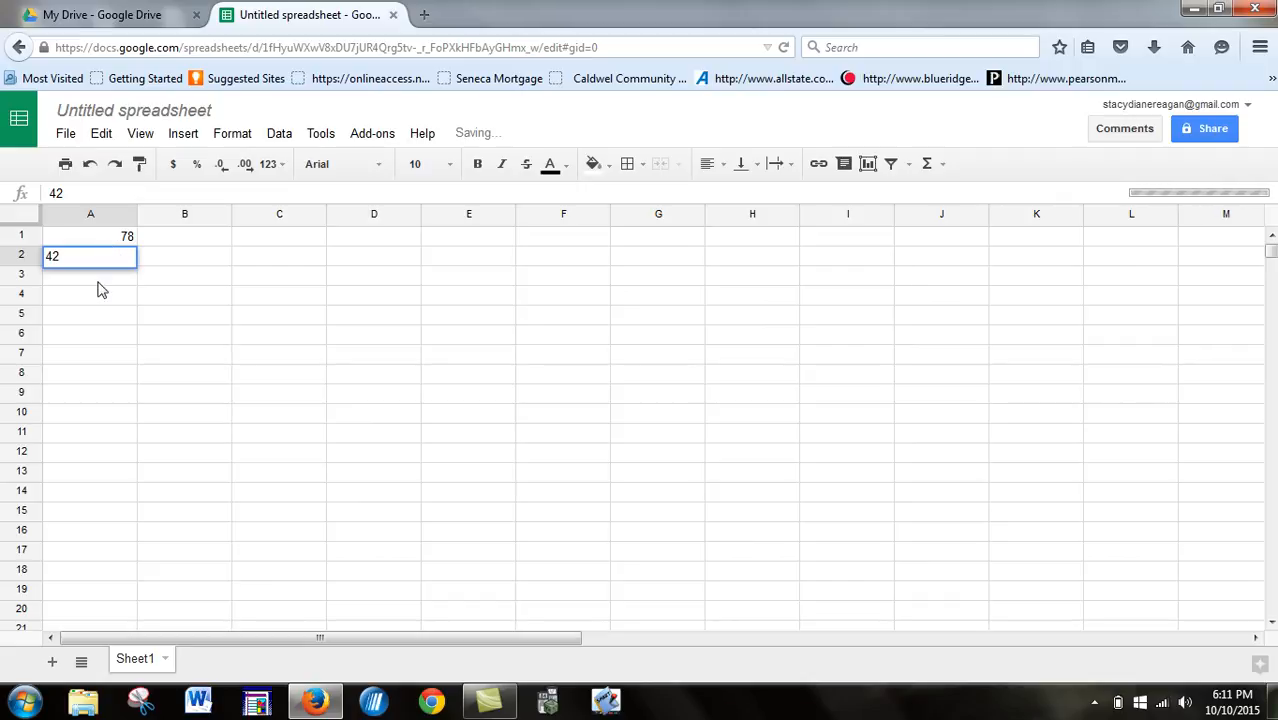
key("Return")
type("99")
key("Return")
type("4")
key("Return")
type("37")
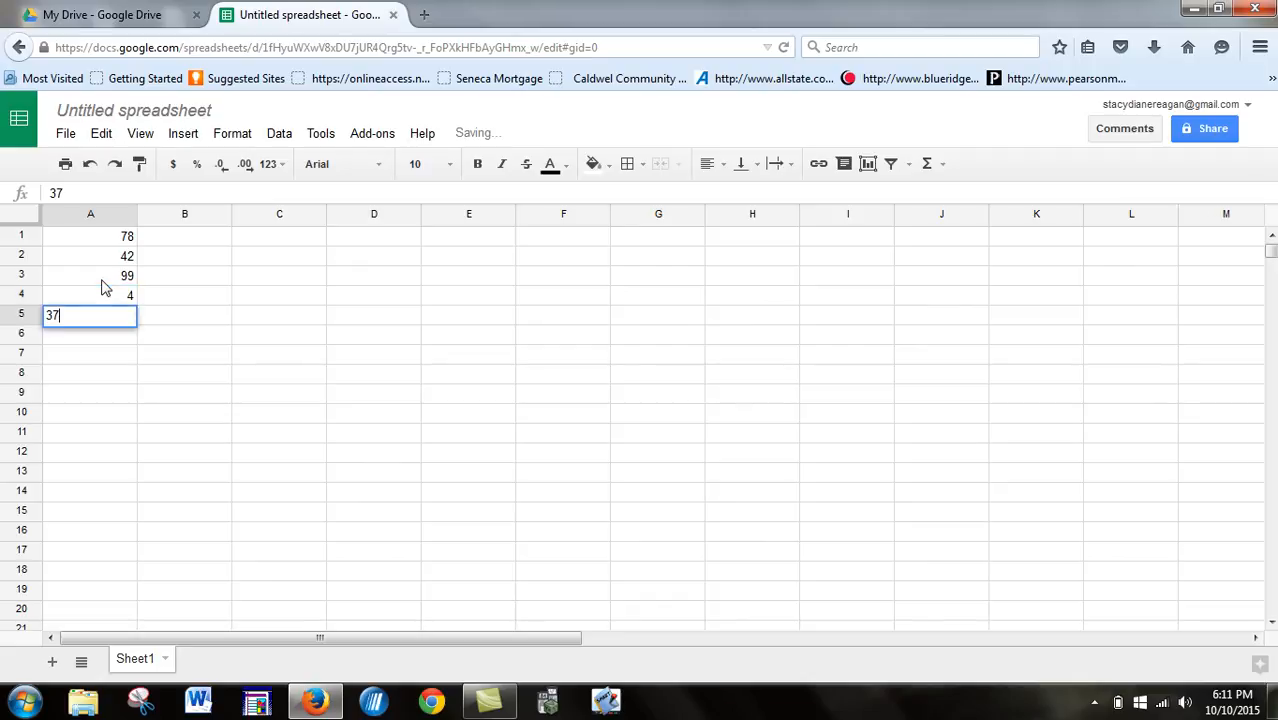
key("Return")
type("86")
key("Return")
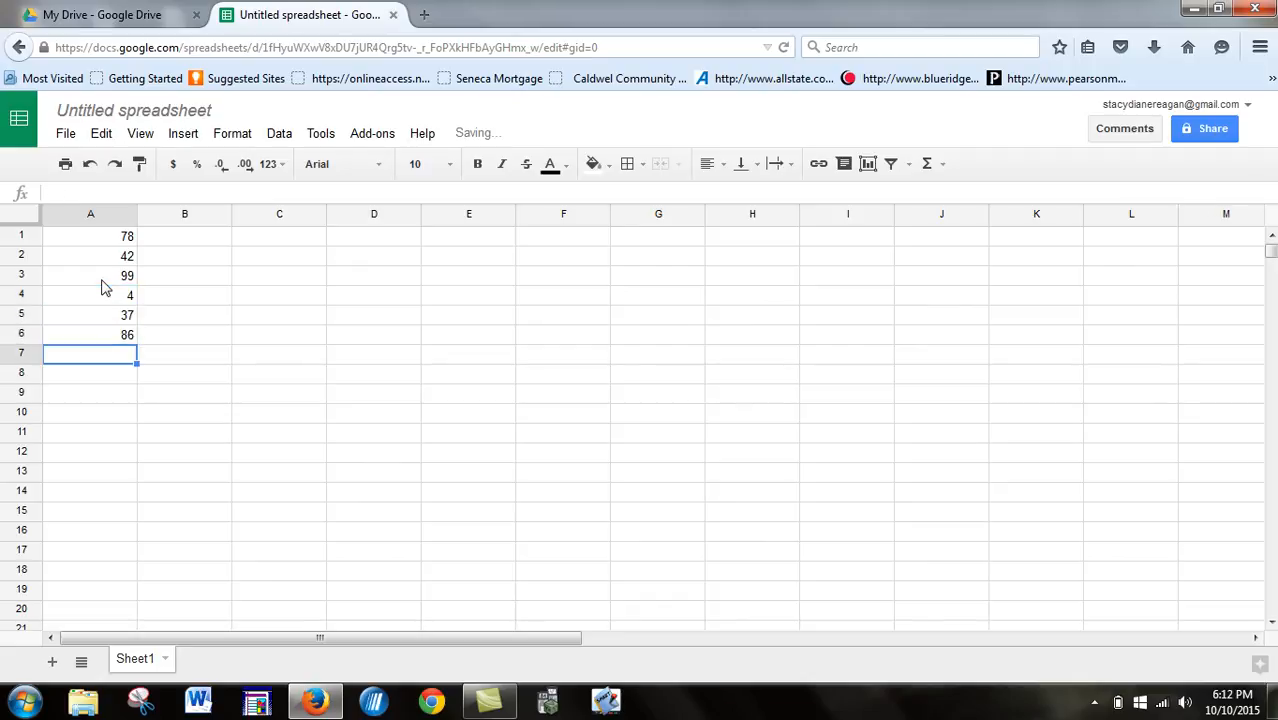
type("7")
key("Return")
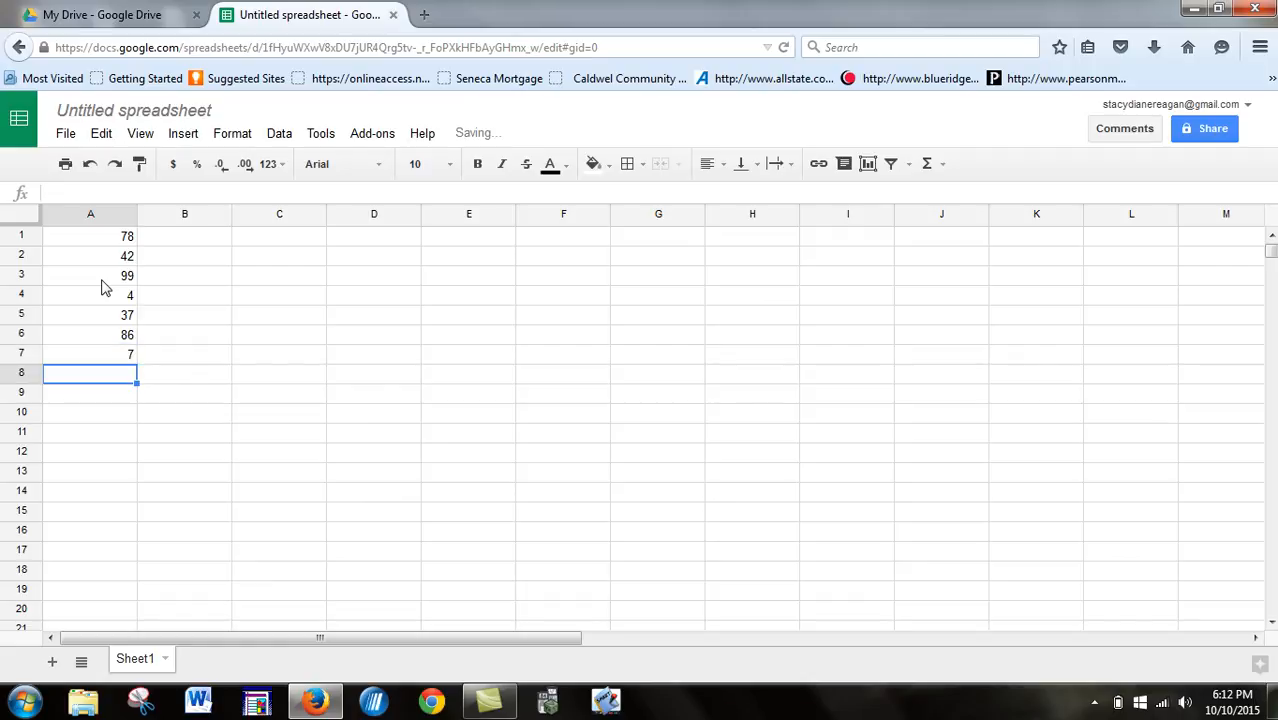
type("90")
key("Return")
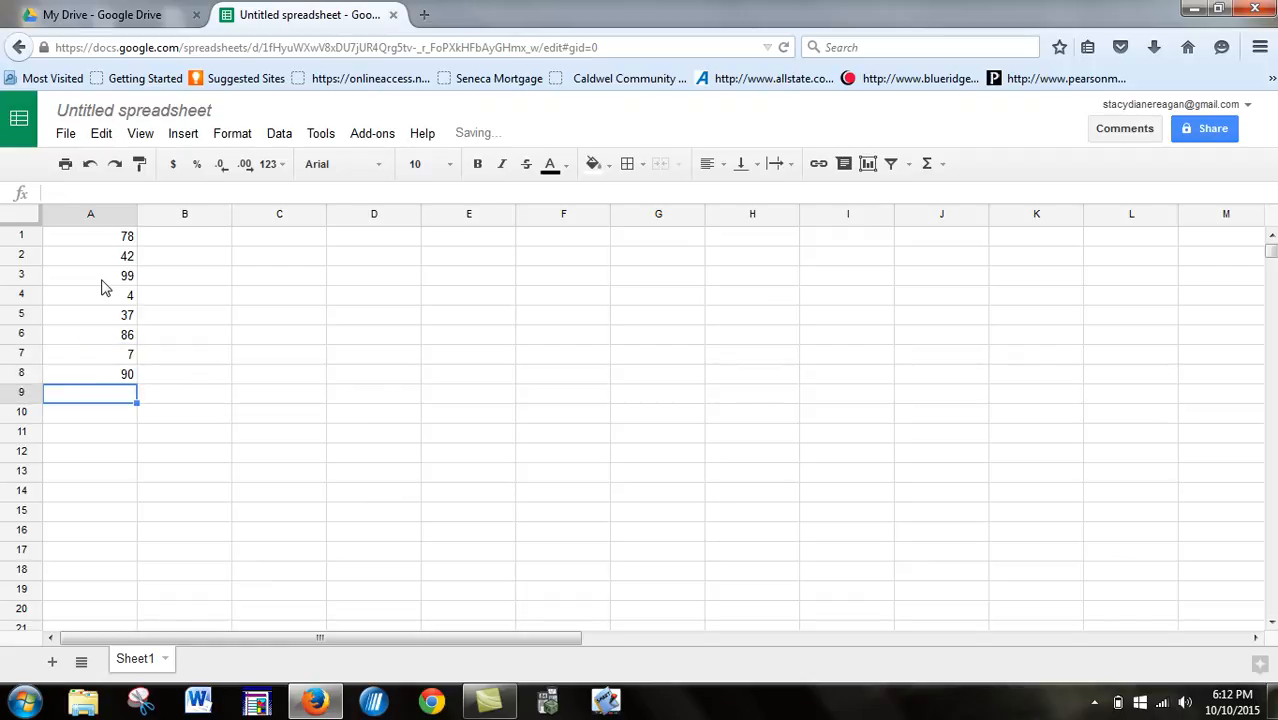
- Label cells C1 to C5 Mean, Median, Mode, Range and Standard Deviation, and widen column C to fit the text
left_click(266, 250)
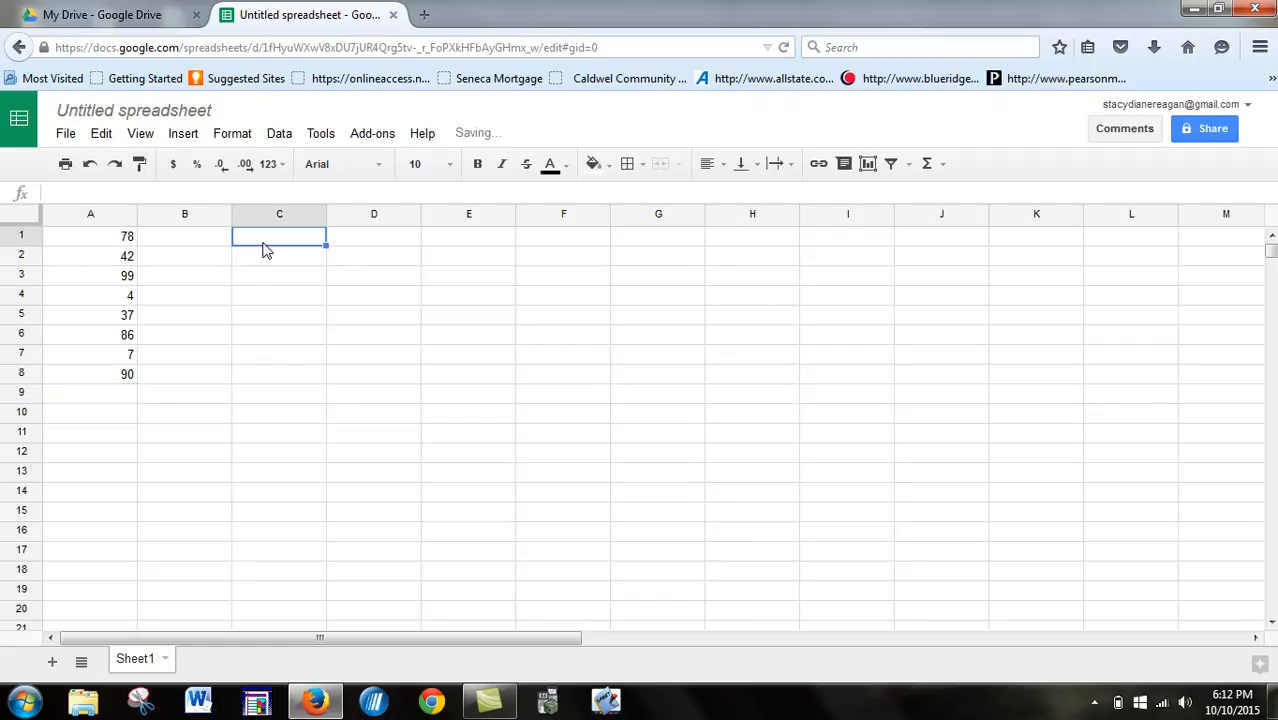
type("Mean")
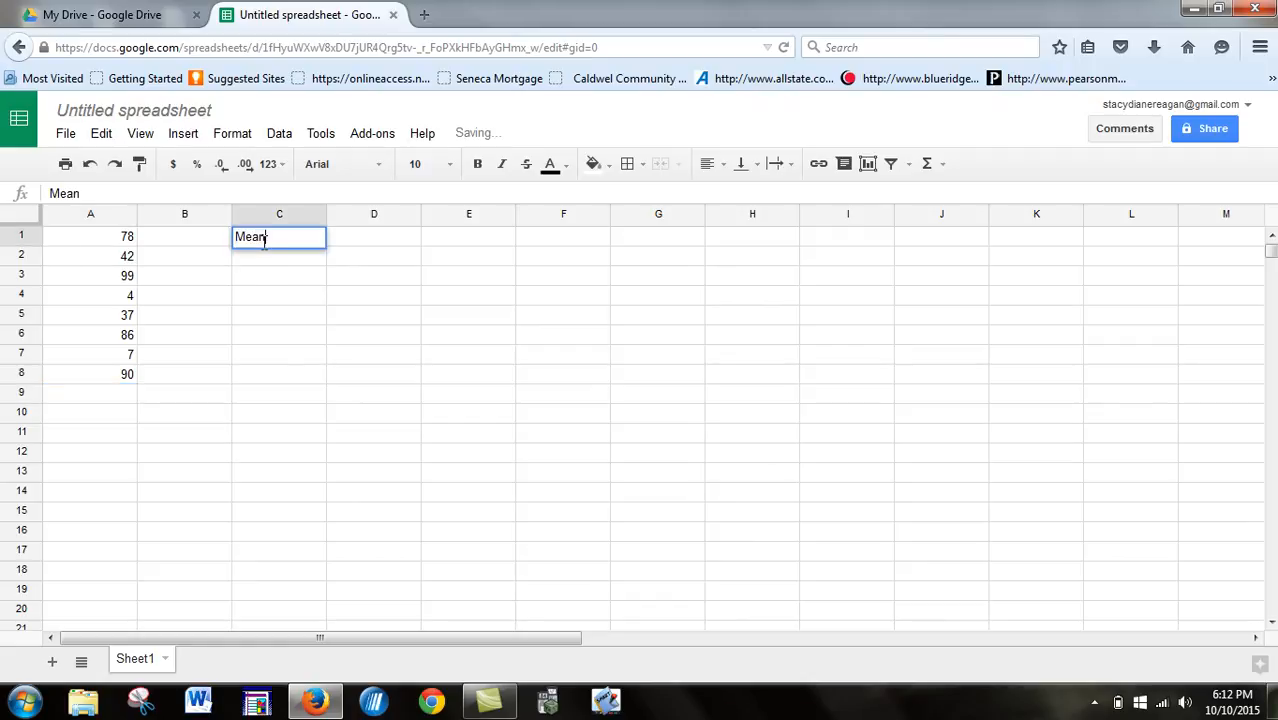
key("Return")
type("Median")
key("Return")
type("Mode")
key("Return")
type("Range")
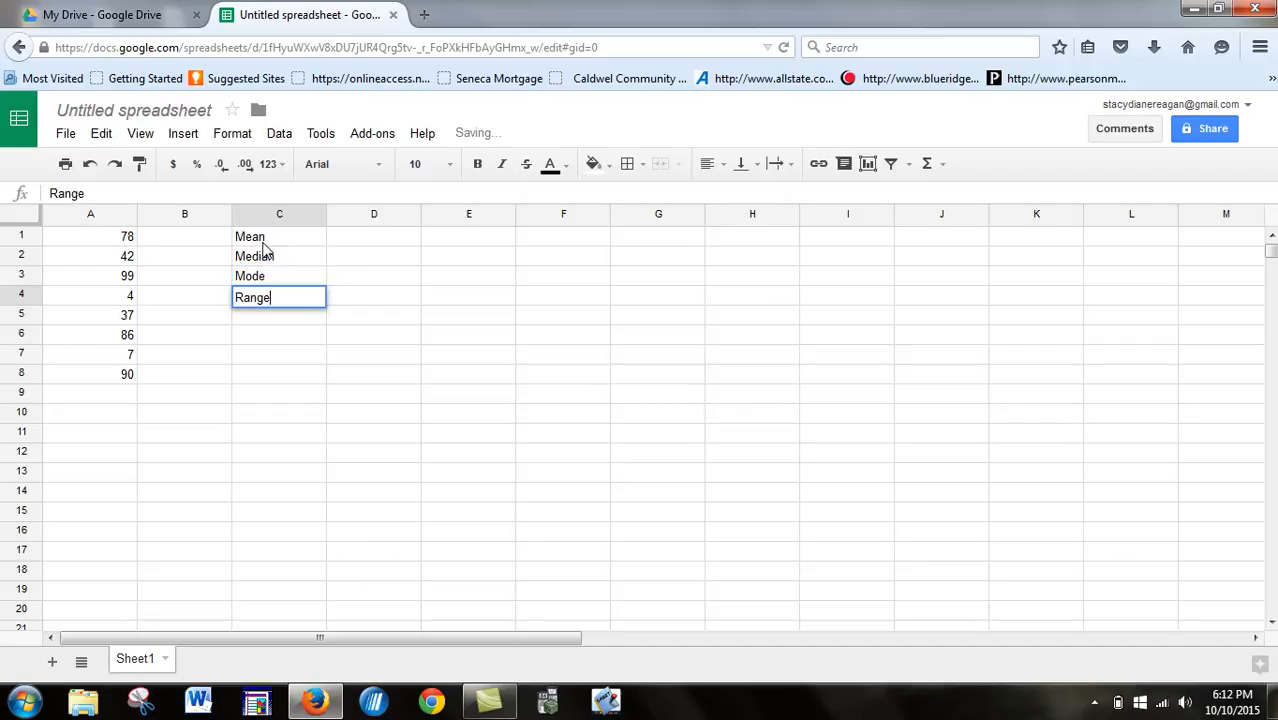
key("Return")
type("Standard Deviation")
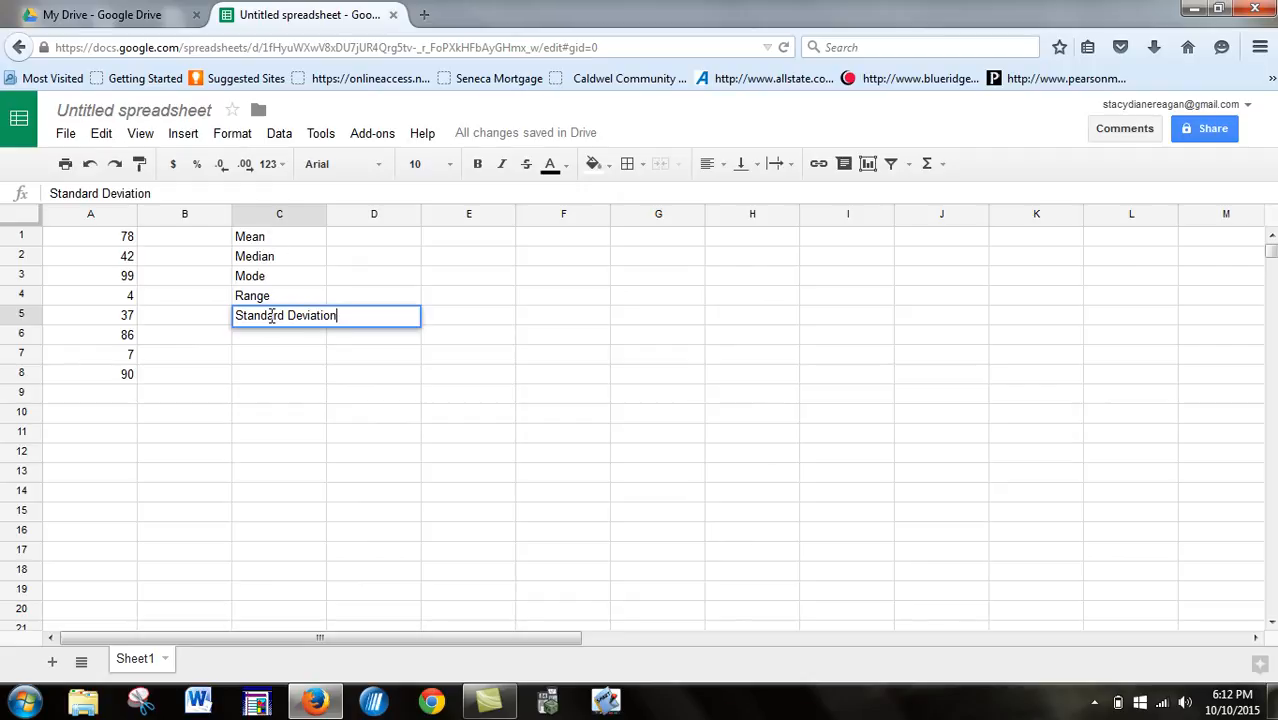
key("Return")
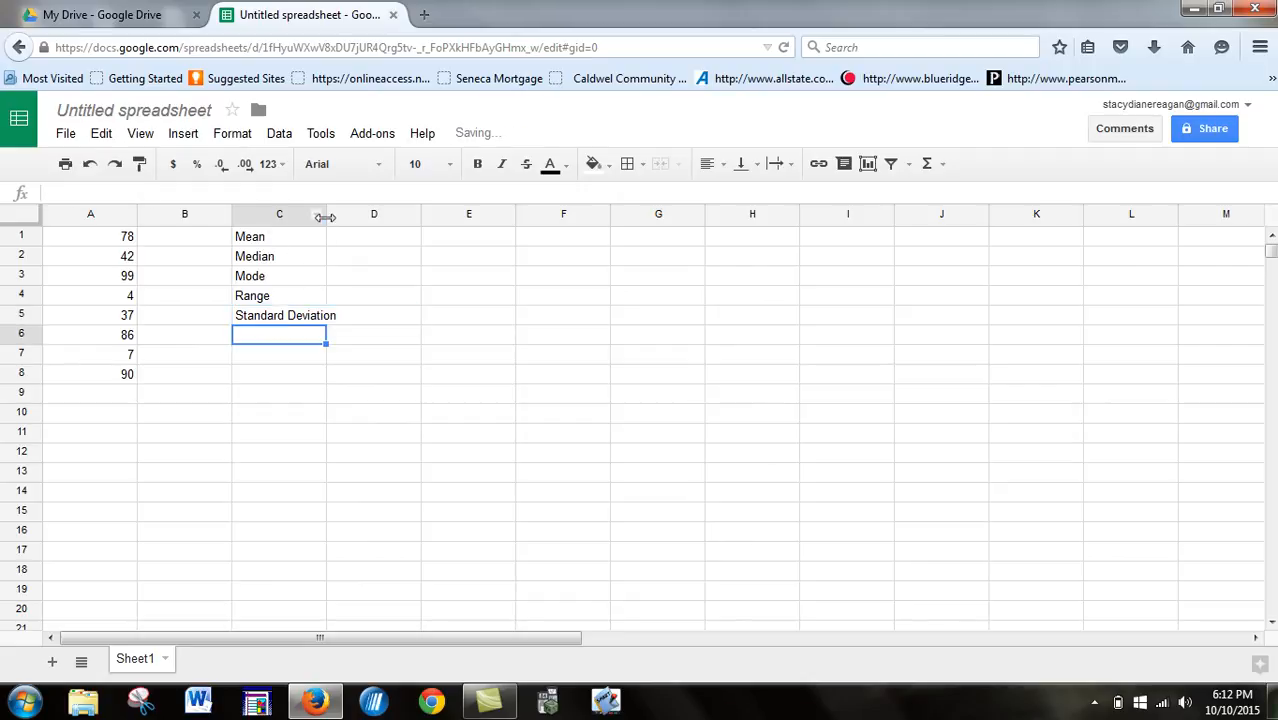
left_click_drag(326, 222, 348, 240)
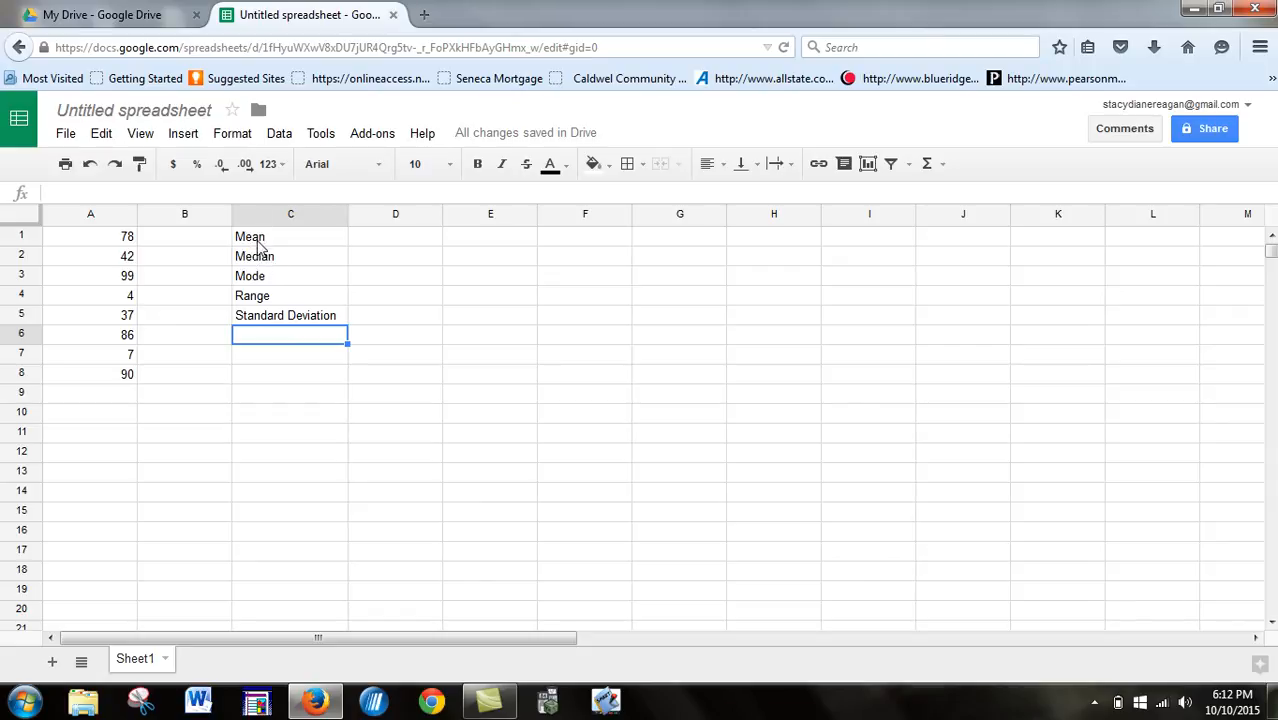
- Calculate the mean in D1 with the AVERAGE function over A1:A8
left_click(391, 241)
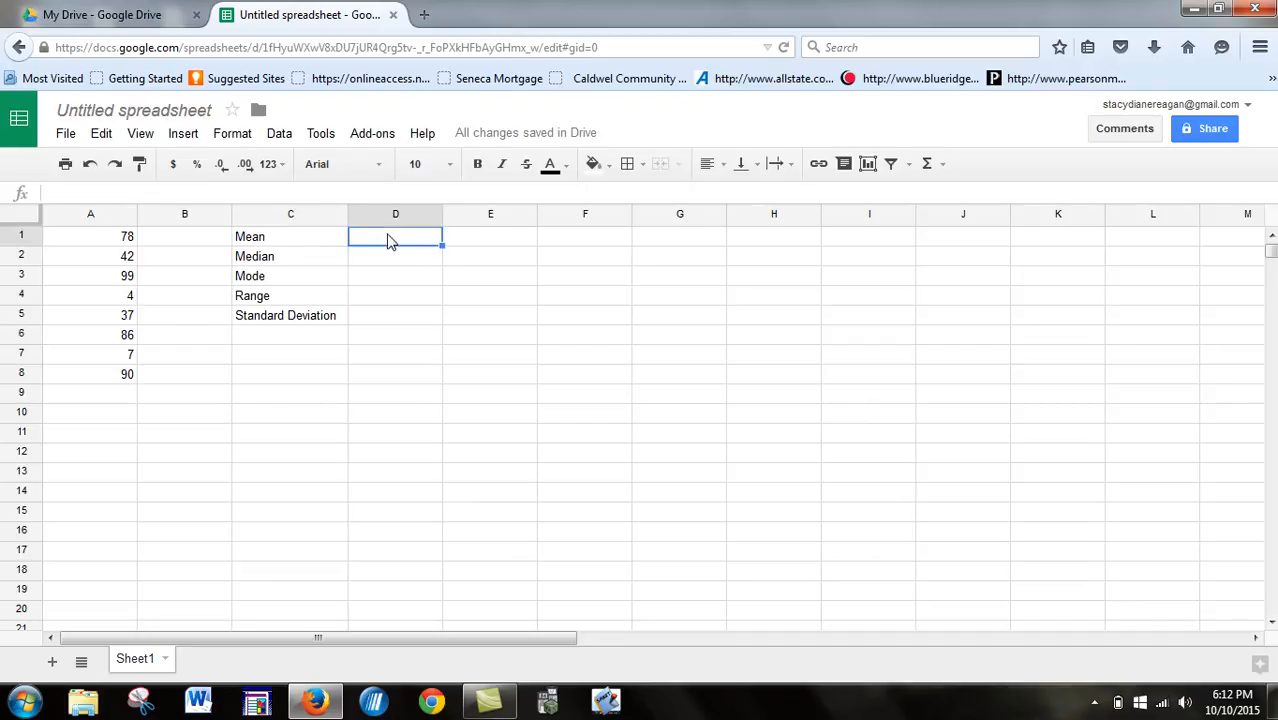
type("=")
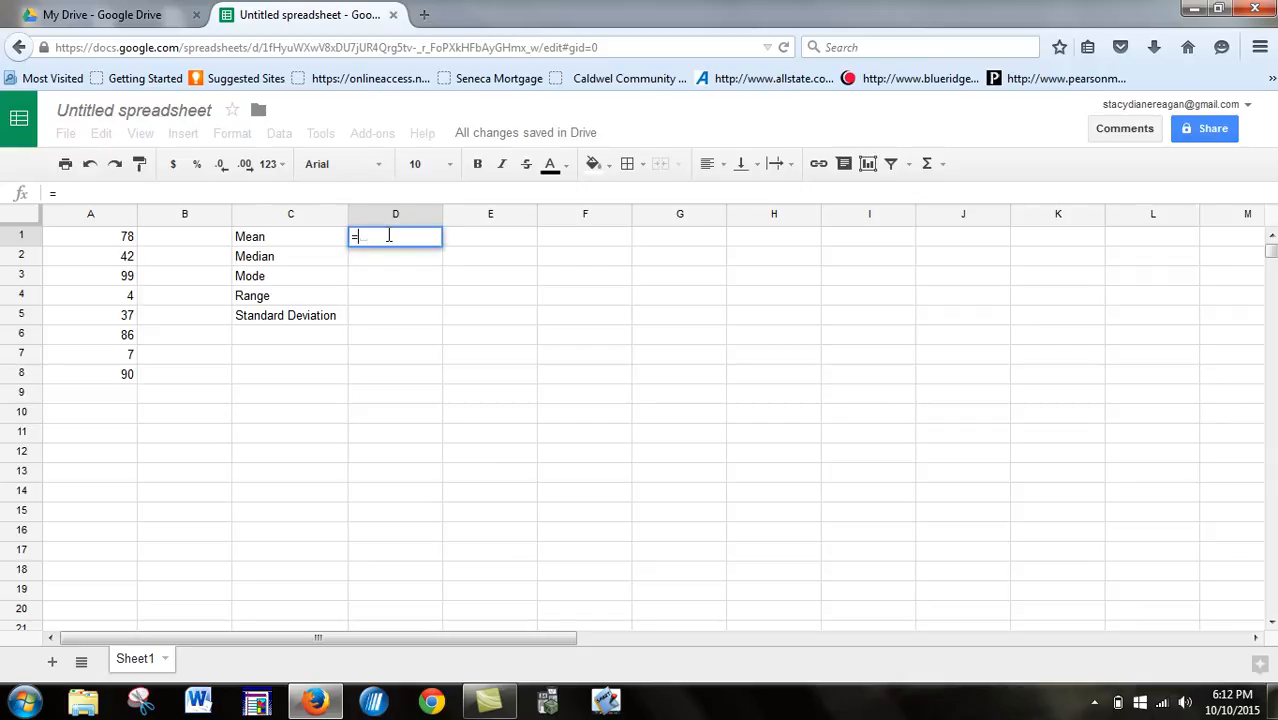
type("av")
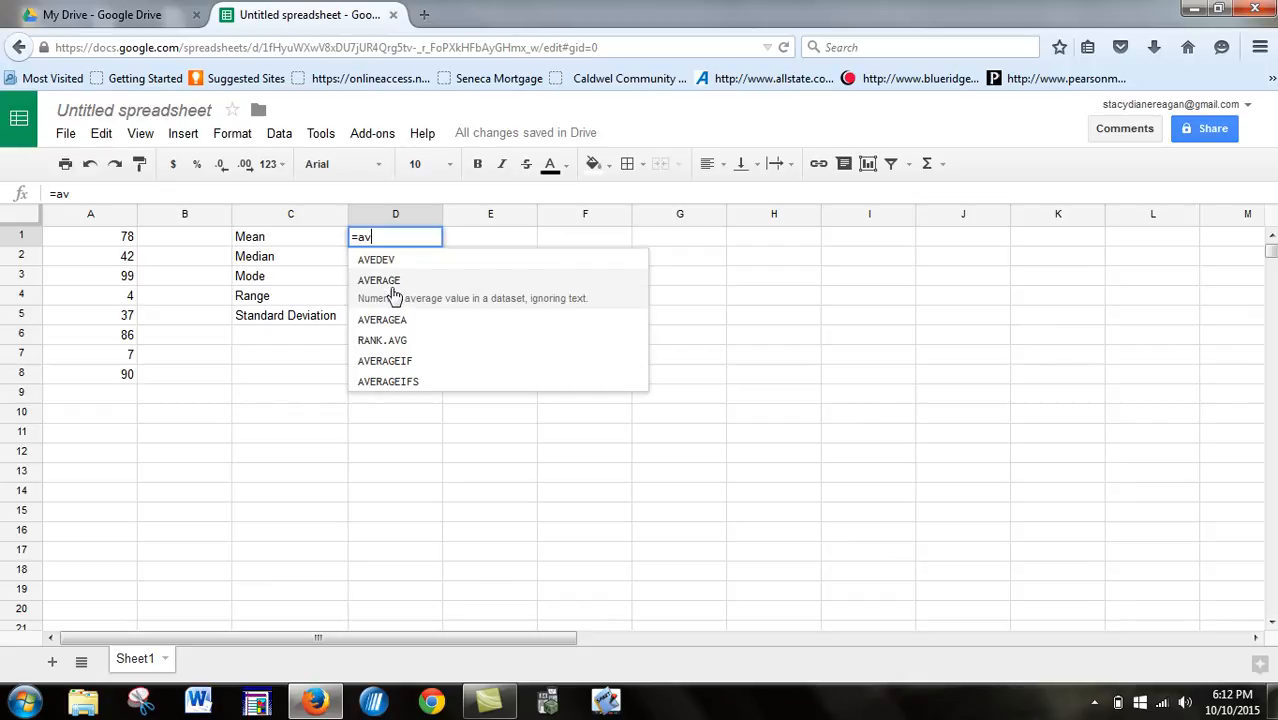
left_click(393, 285)
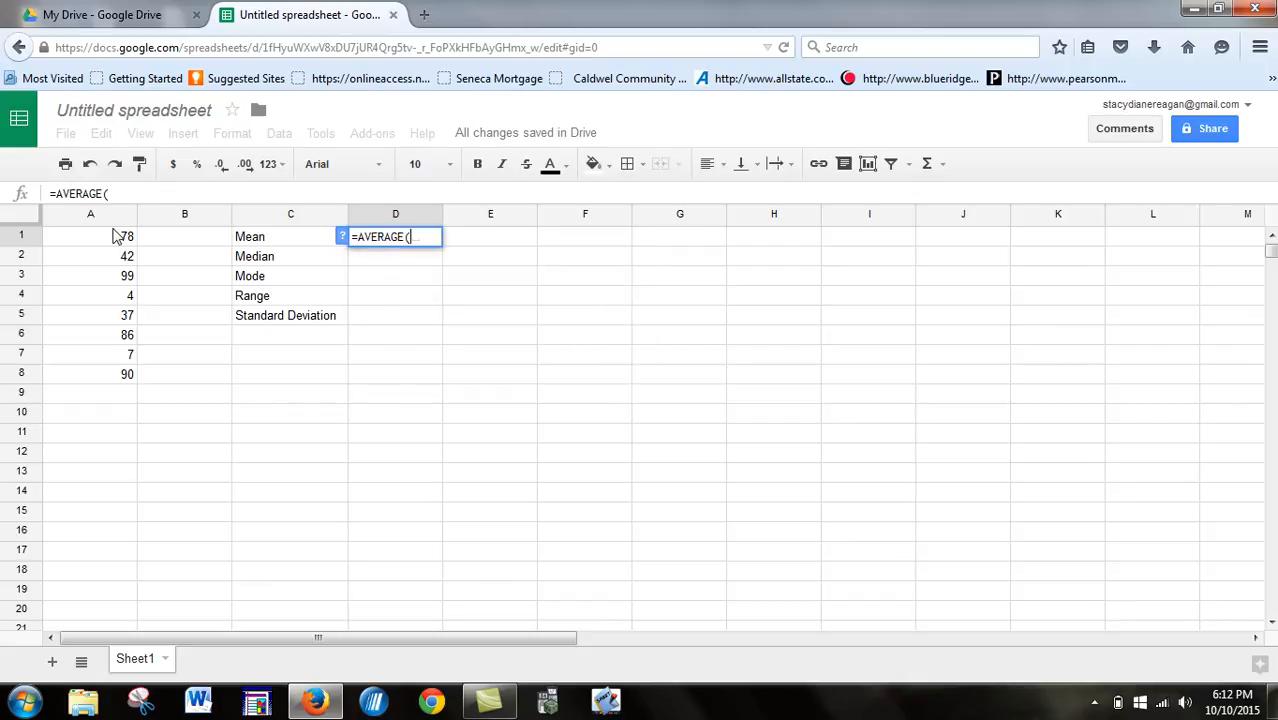
left_click_drag(119, 240, 119, 380)
key("Return")
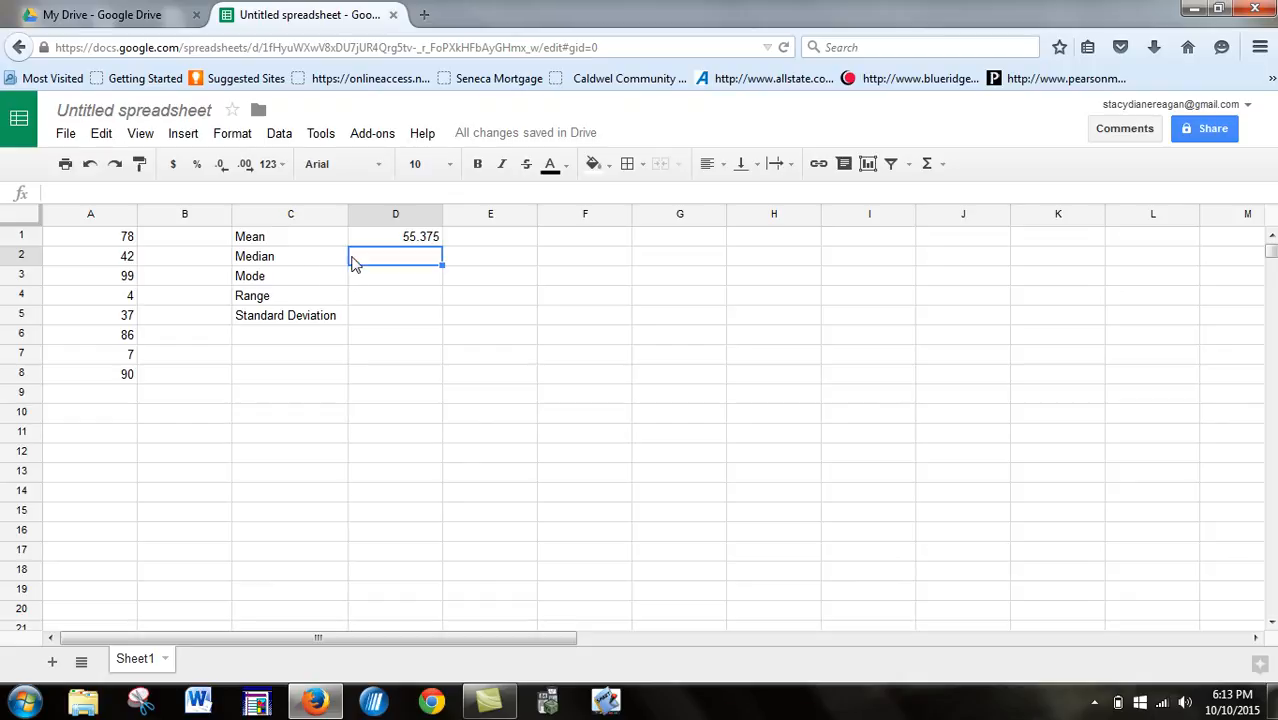
- Enter the mean rounded to one decimal place, 55.4, in E1
left_click(480, 244)
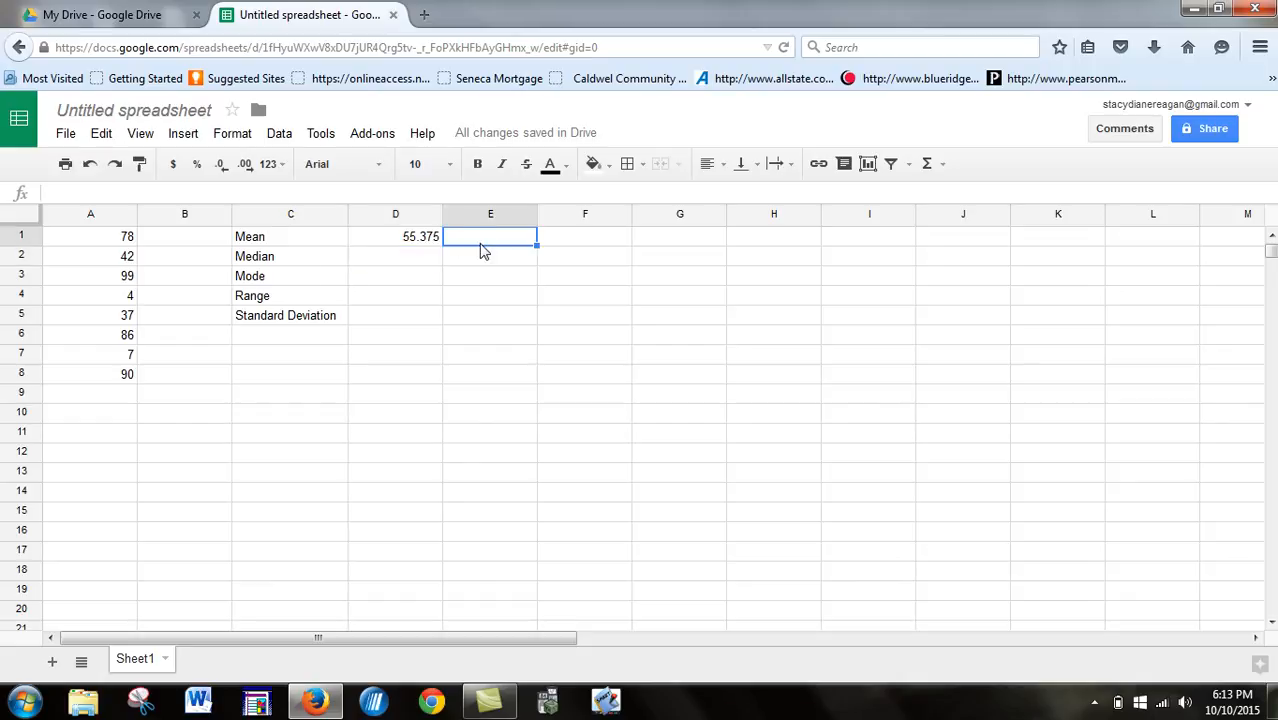
type("55.4")
key("Return")
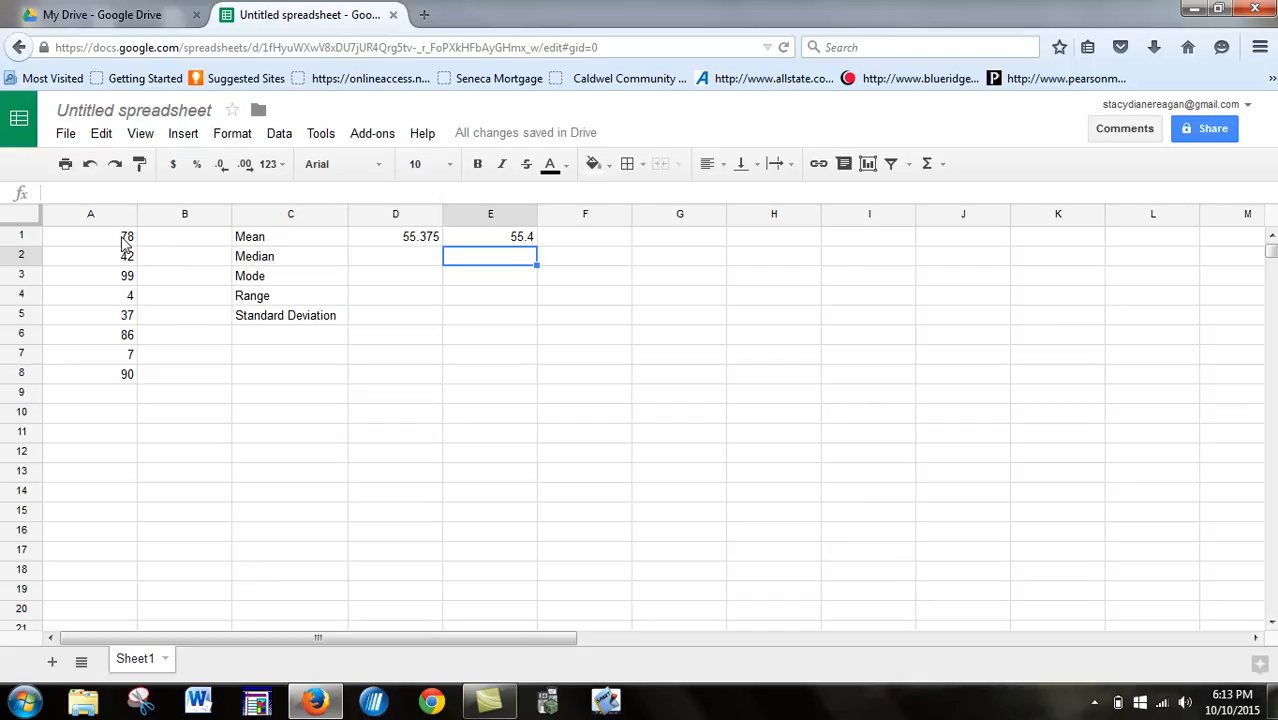
- Sort the sheet by column A in ascending order (A → Z)
left_click_drag(125, 240, 123, 374)
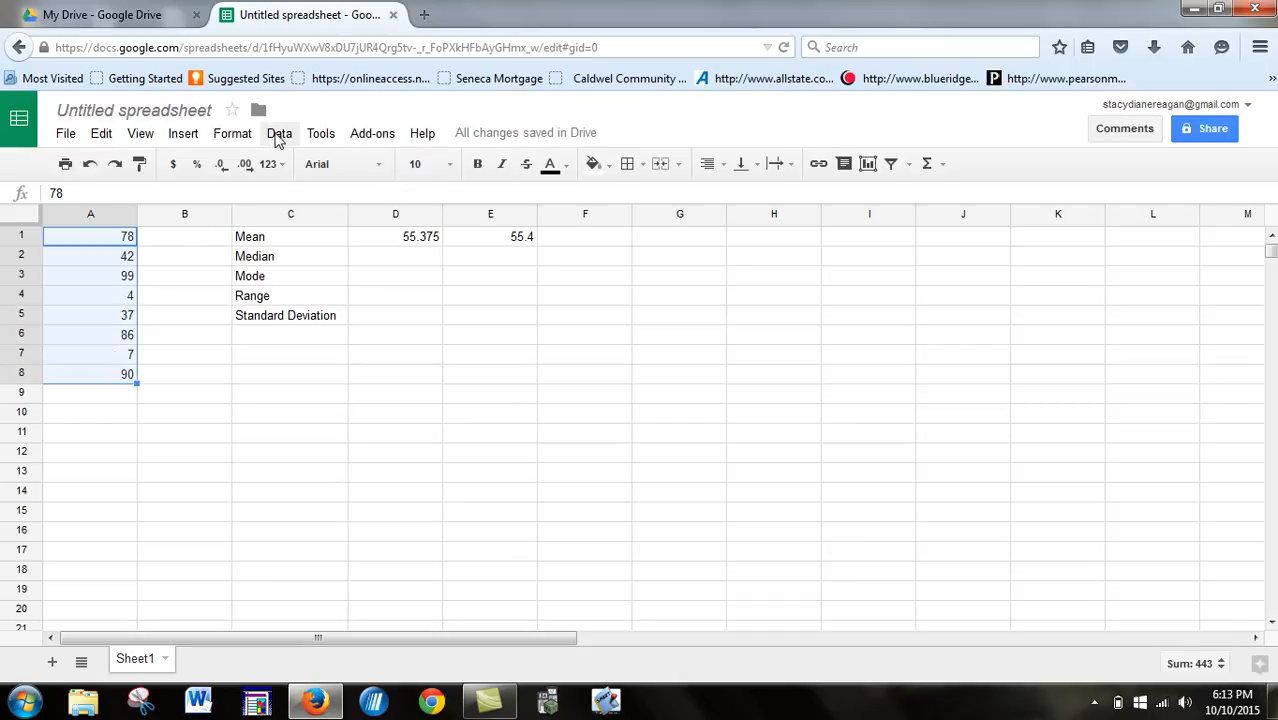
left_click(278, 136)
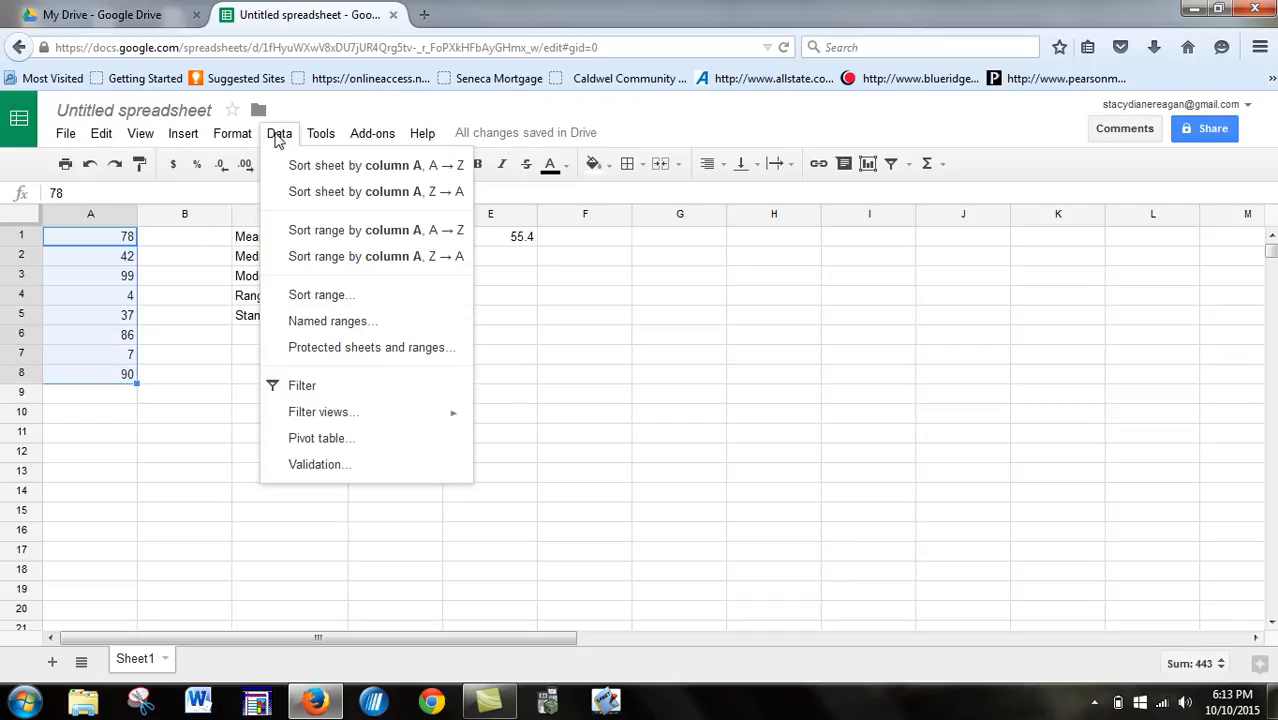
left_click(313, 167)
left_click(260, 418)
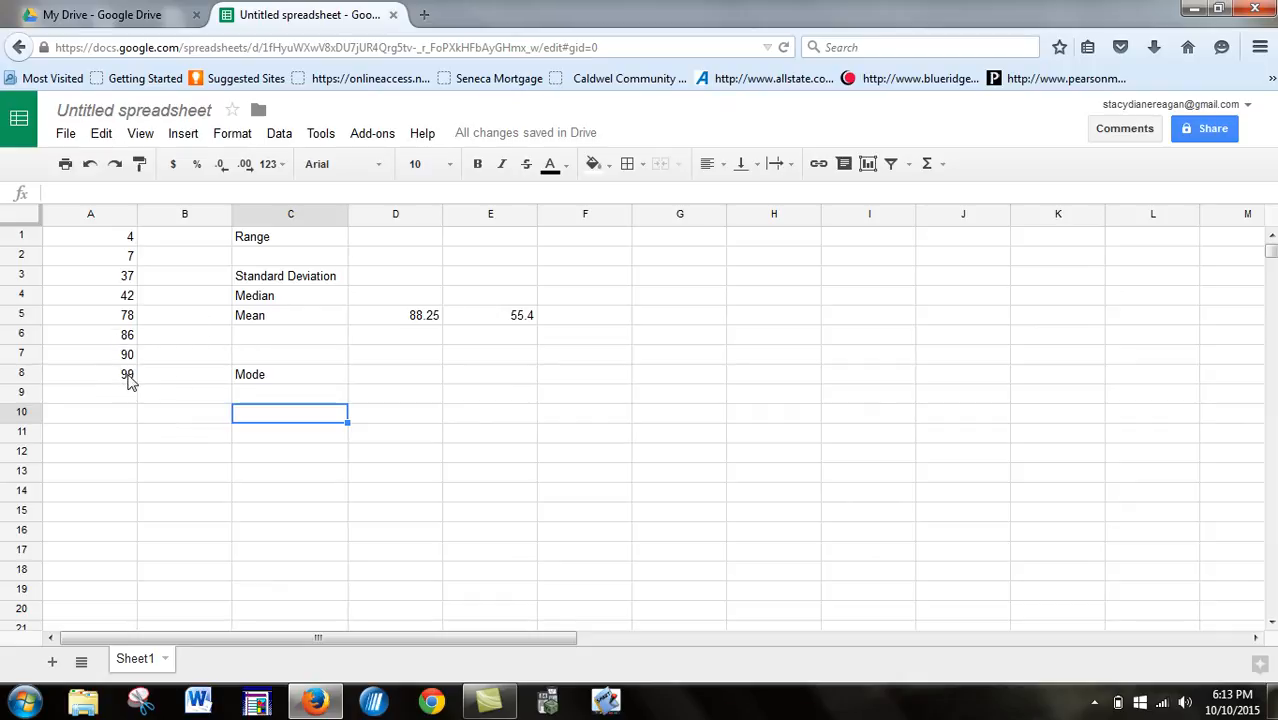
- Calculate the median by hand in D4 from the two middle data values with the formula =(42+78)/2
left_click(130, 299)
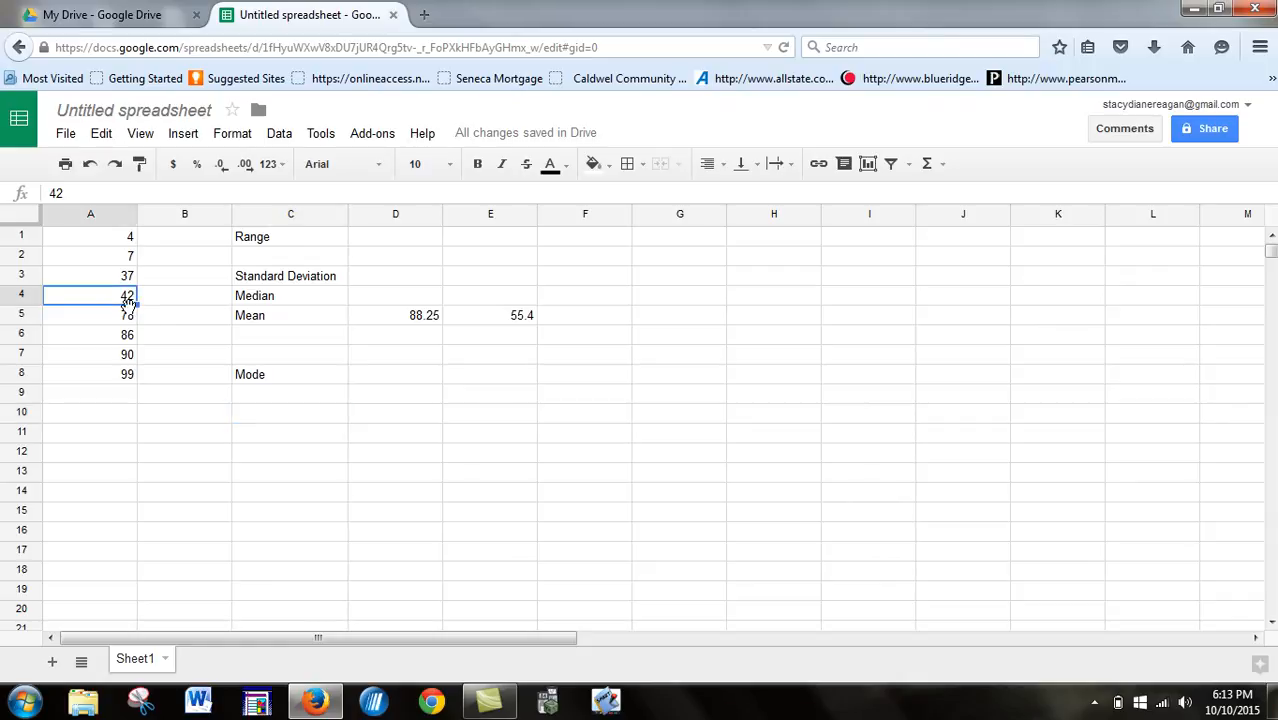
left_click(130, 316)
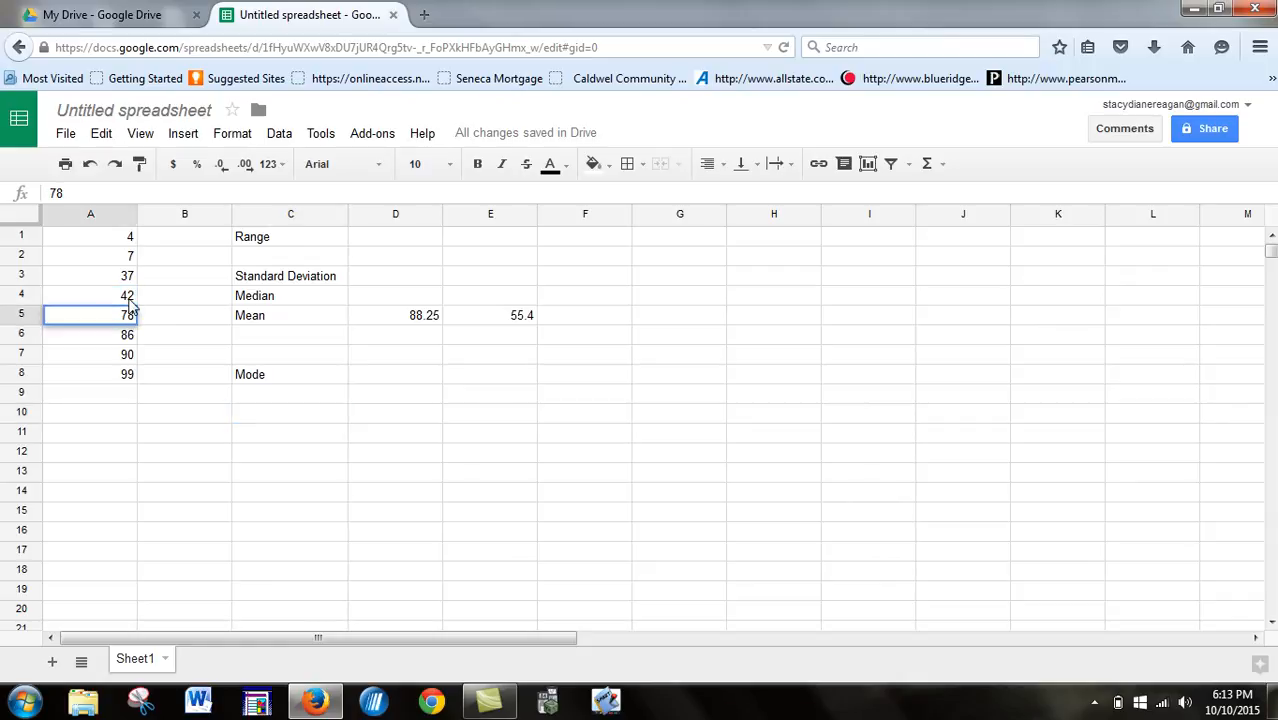
left_click(376, 302)
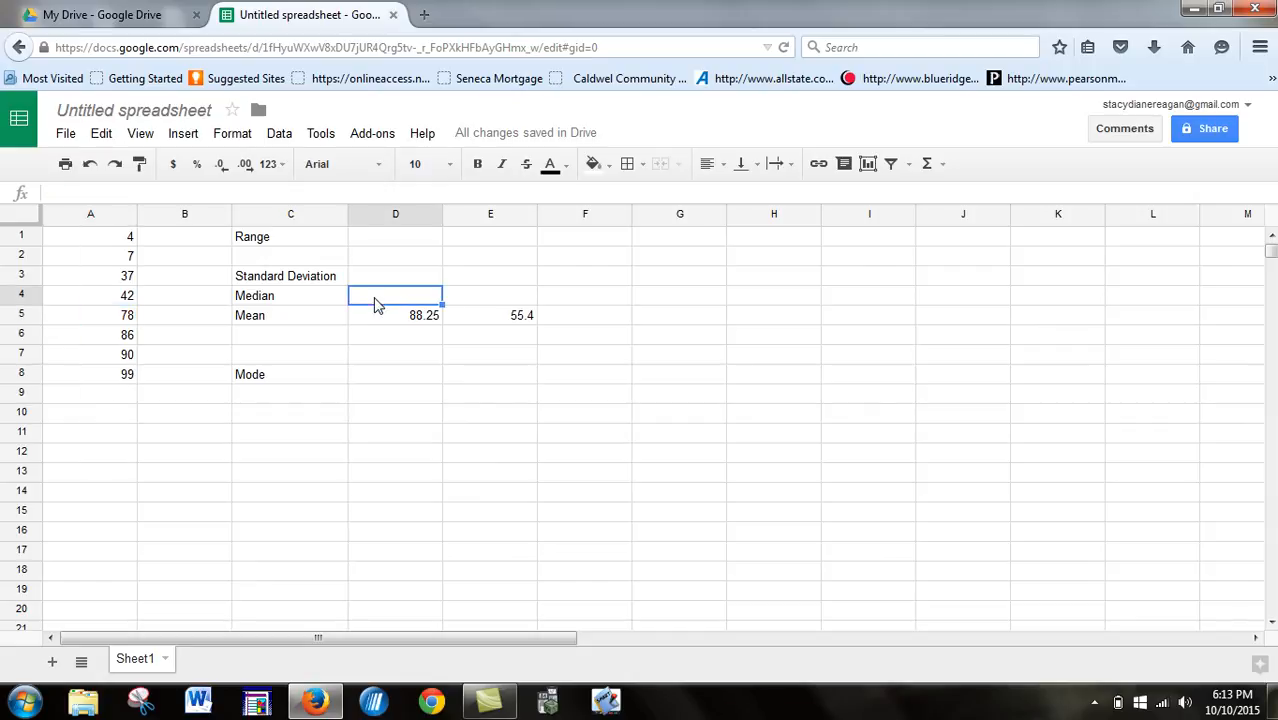
type("=(42")
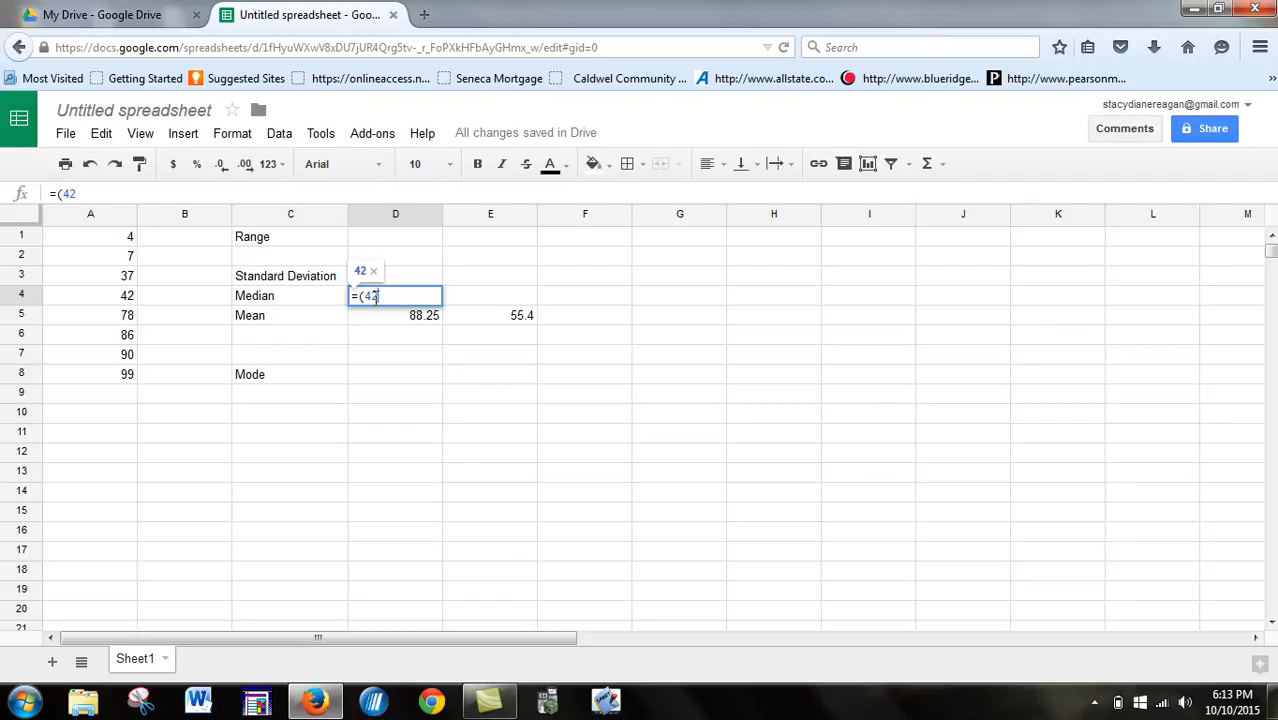
type("+")
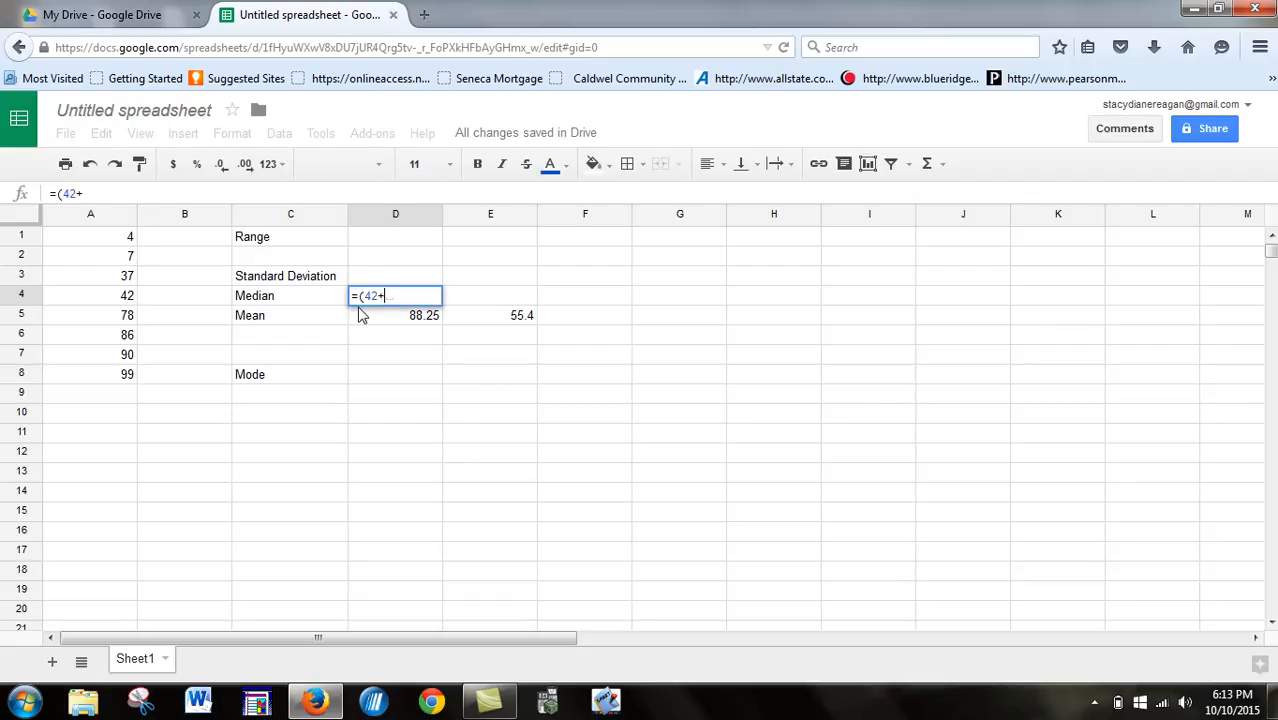
type("78)/2")
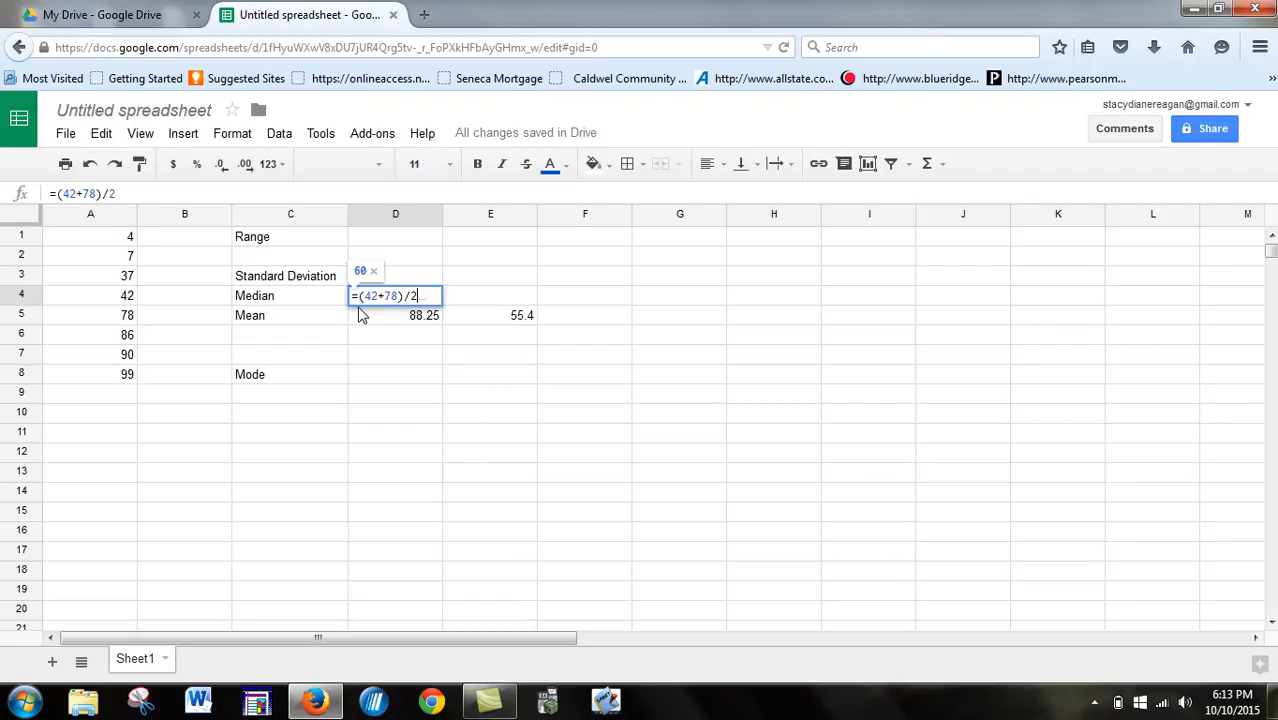
key("Return")
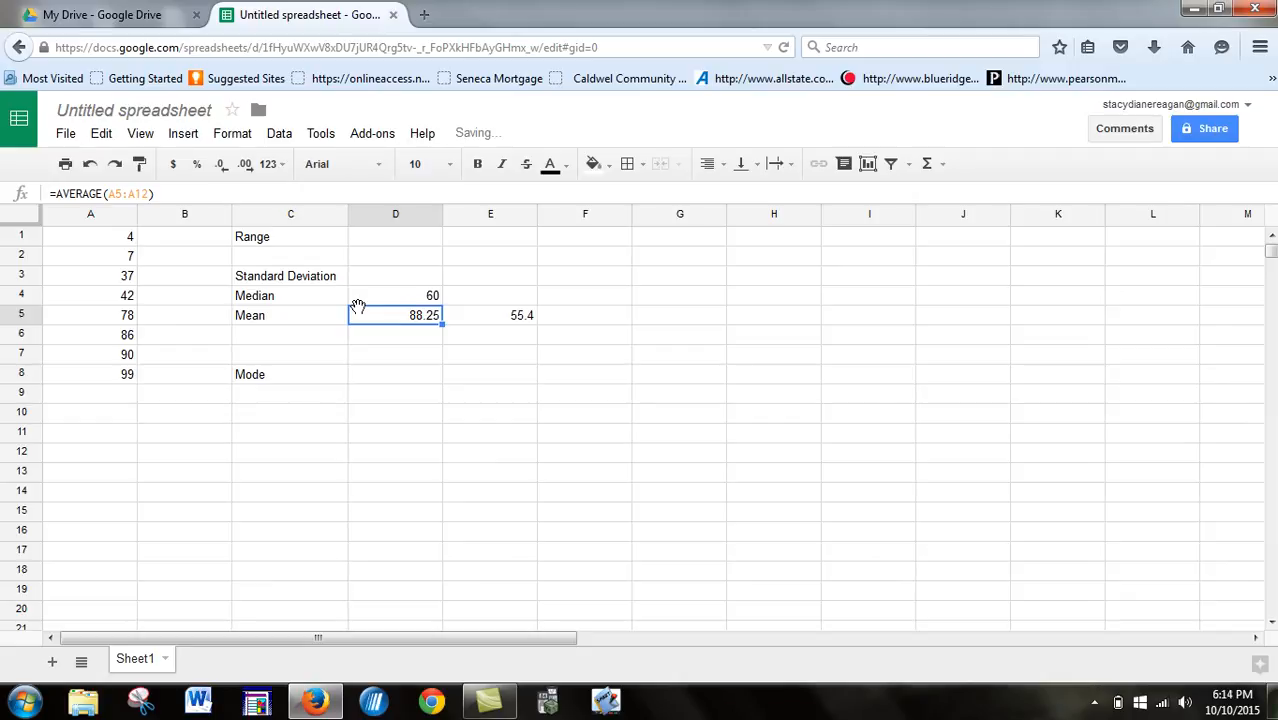
- Calculate the median in E4 with the MEDIAN function over A1:A8
left_click(494, 301)
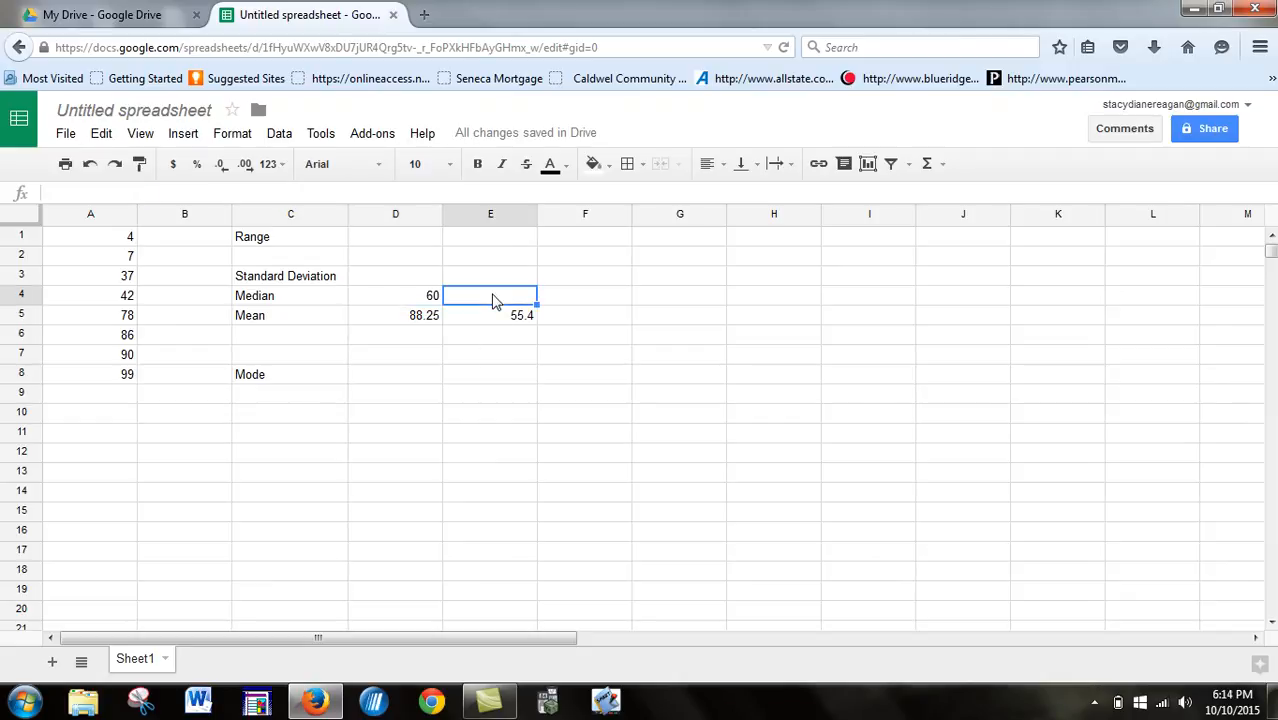
type("=med")
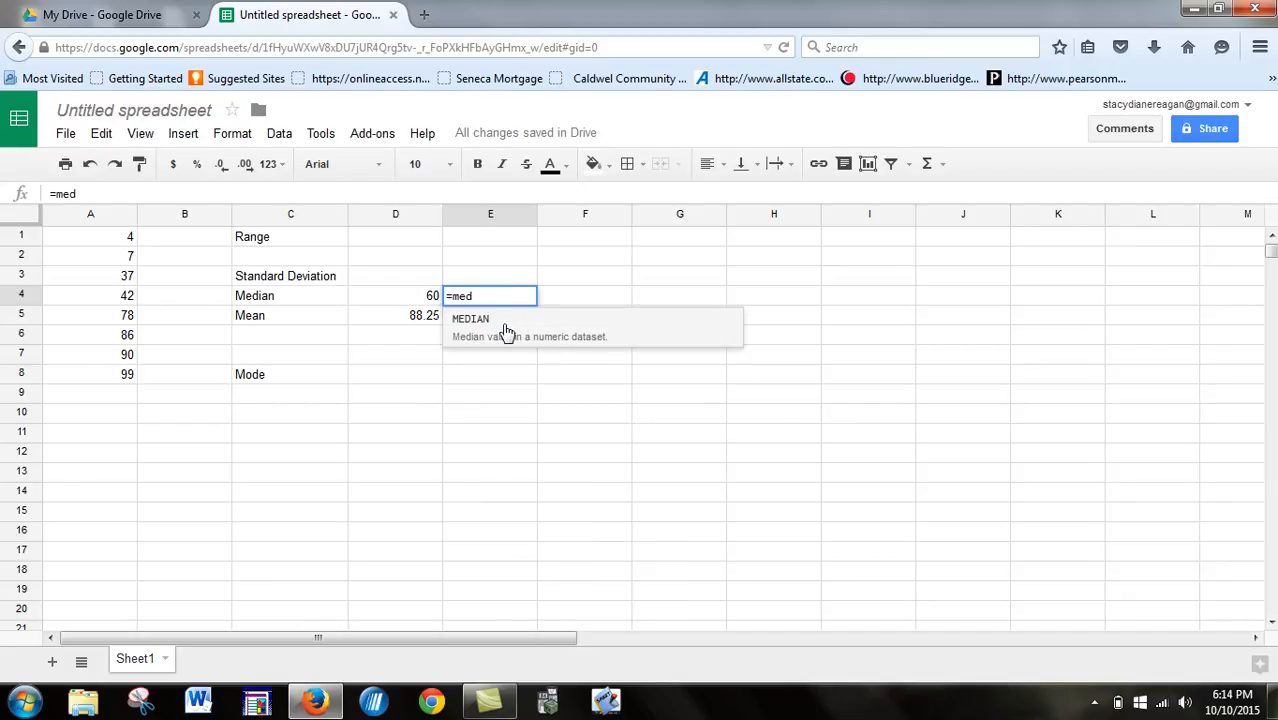
left_click(507, 330)
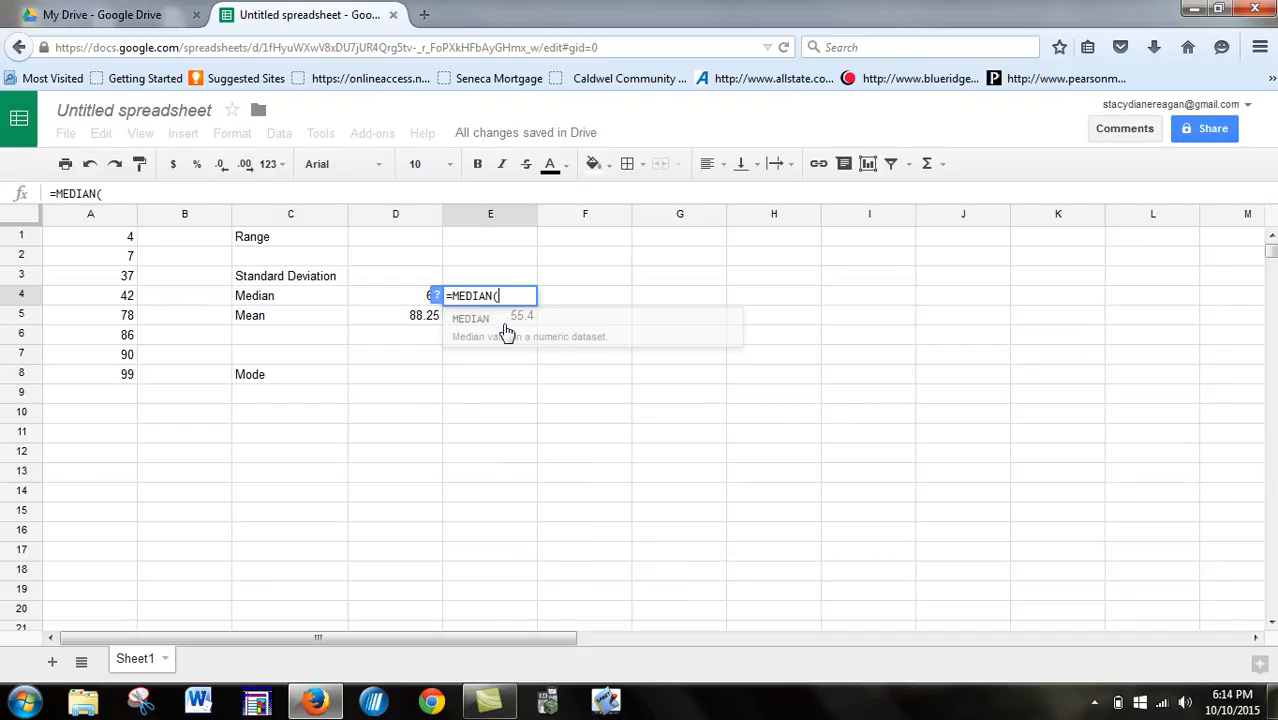
left_click_drag(100, 240, 111, 376)
key("Return")
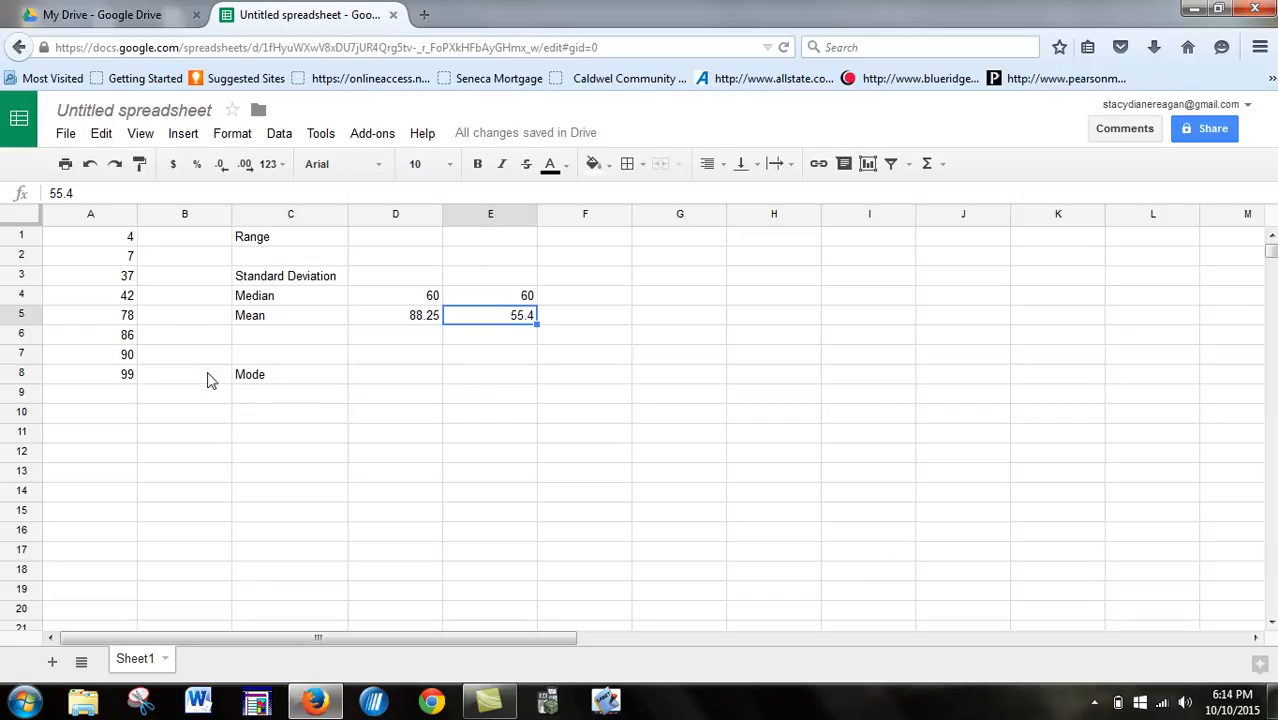
- Sort the sheet by column A in ascending order (A → Z) with the data in A1:A8 selected
left_click_drag(126, 243, 125, 378)
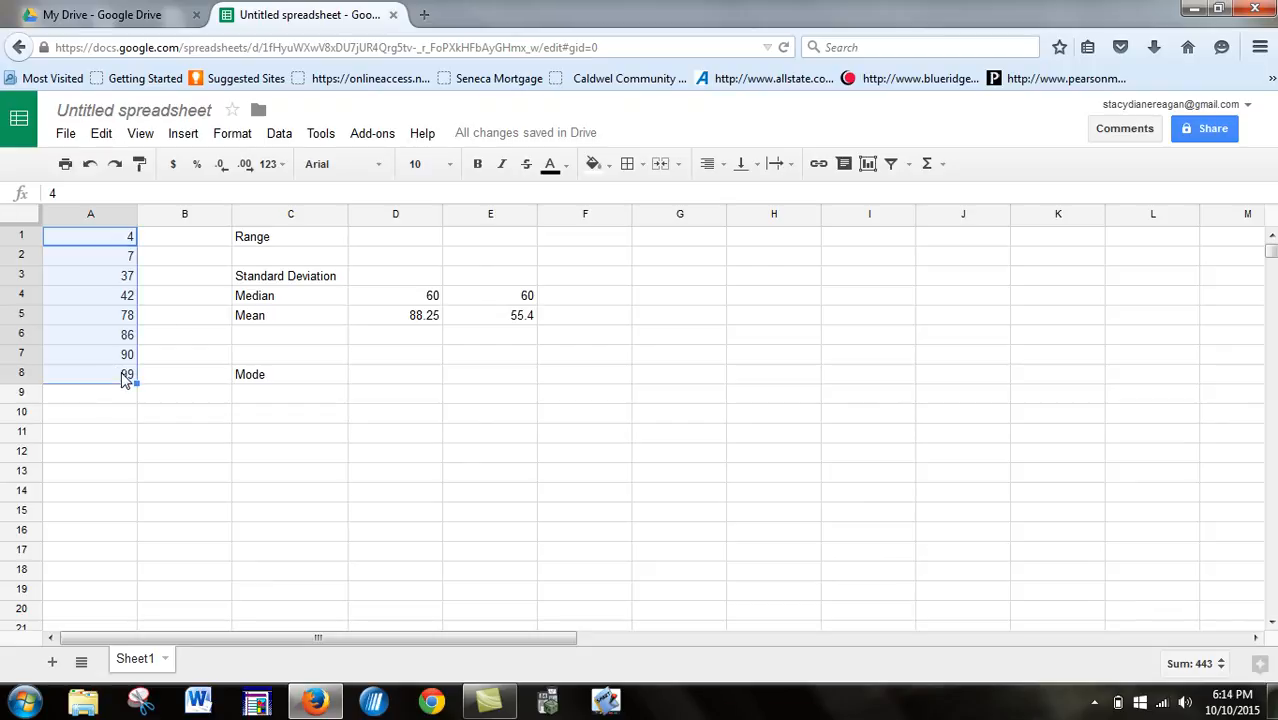
left_click(279, 134)
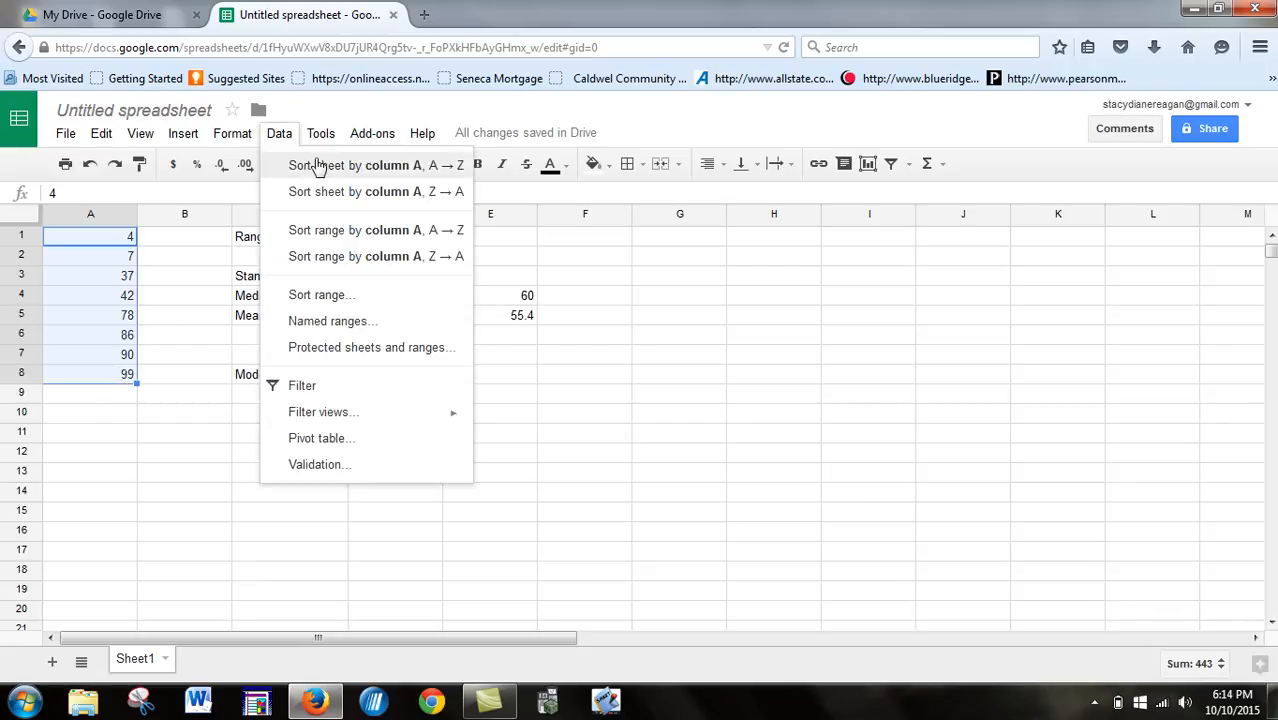
left_click(316, 167)
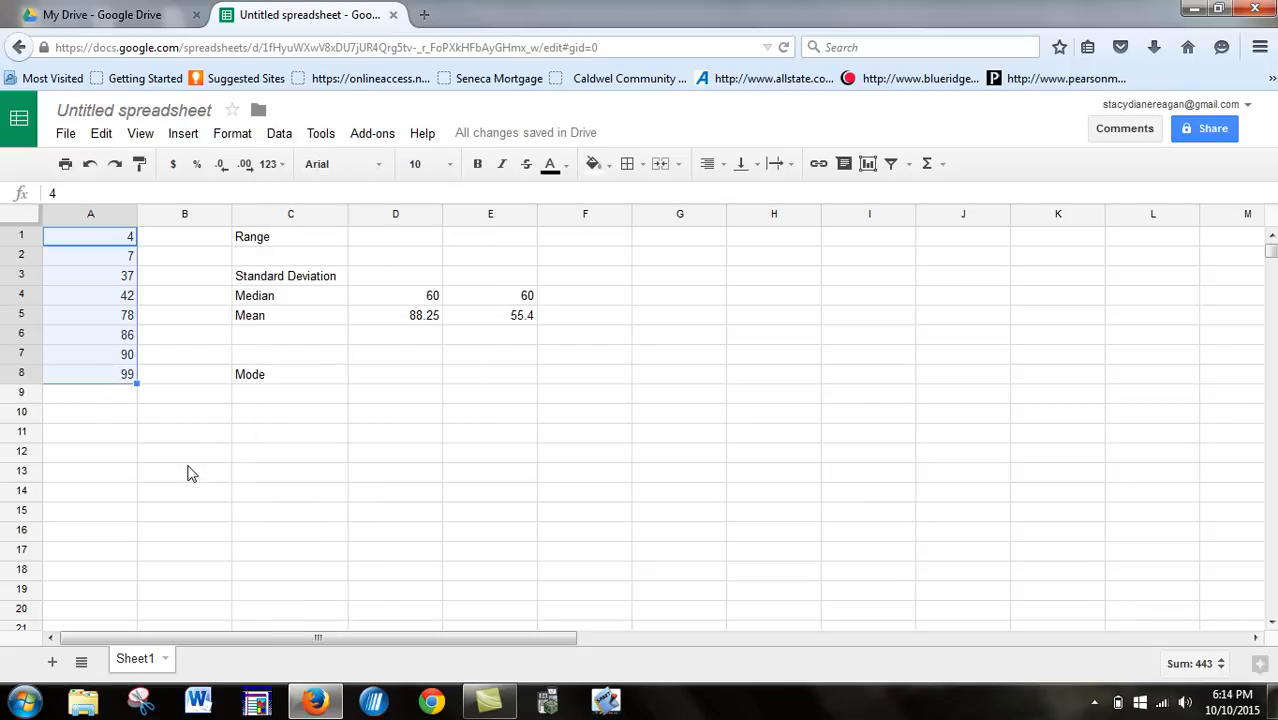
- Enter "no mode" in D8 beside the Mode label
left_click(165, 430)
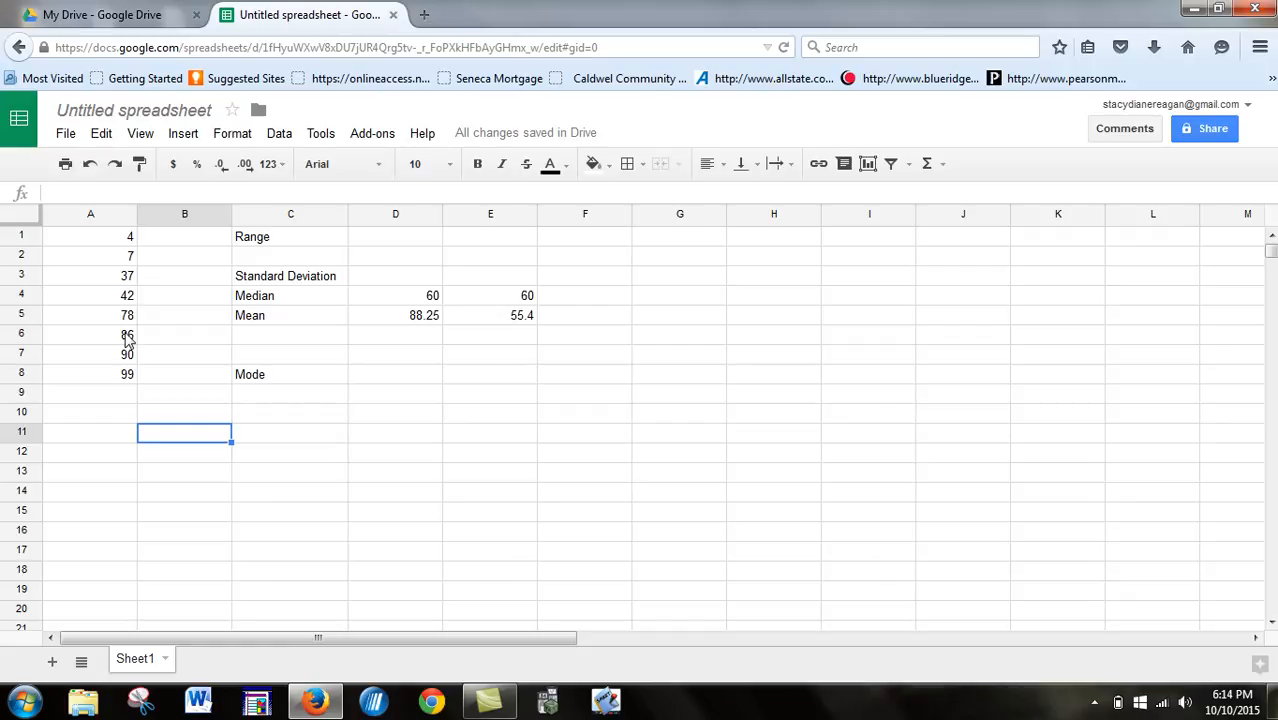
left_click(390, 380)
type("no mode")
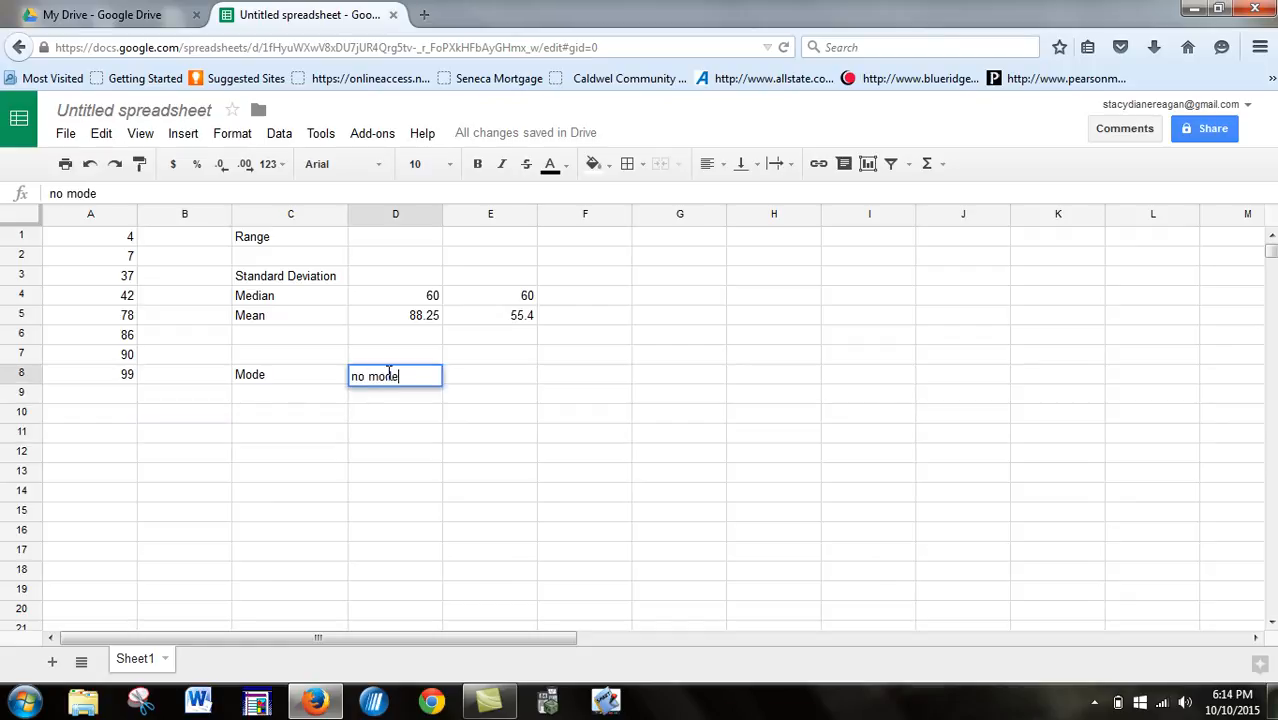
- Add the repeated values 99 in A9 and 4 in A10 below the data set
left_click(124, 400)
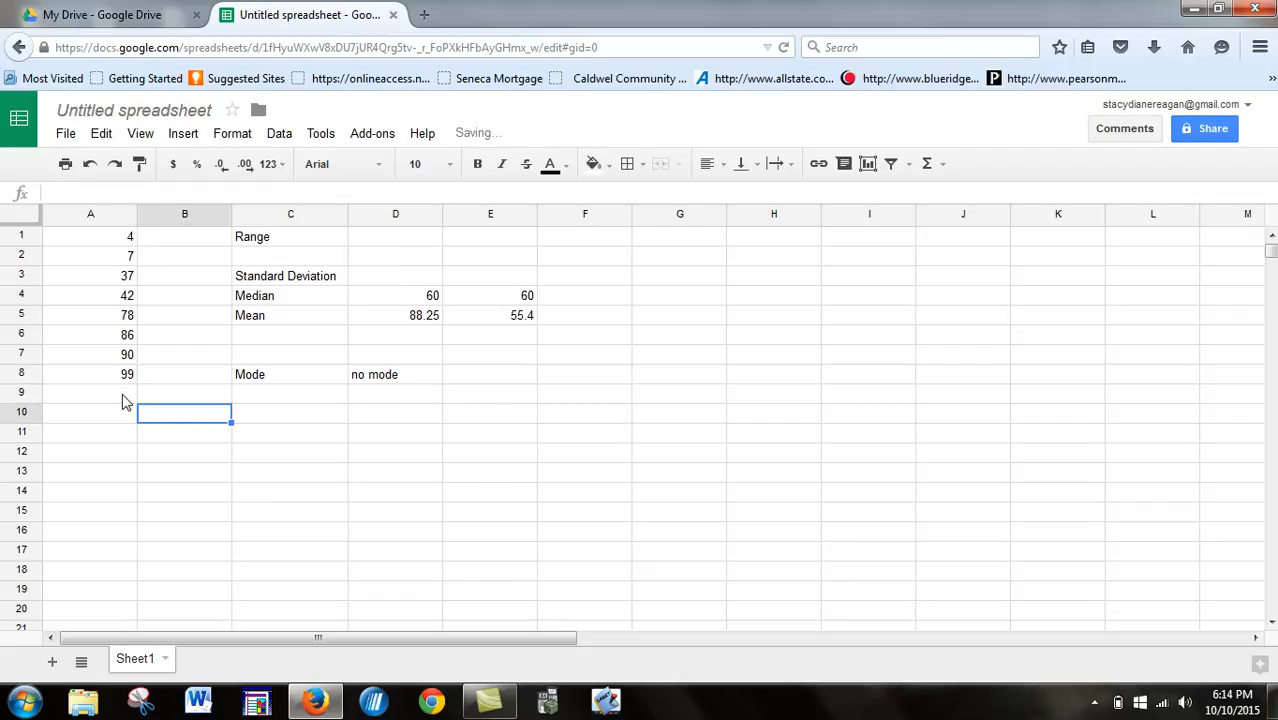
type("99")
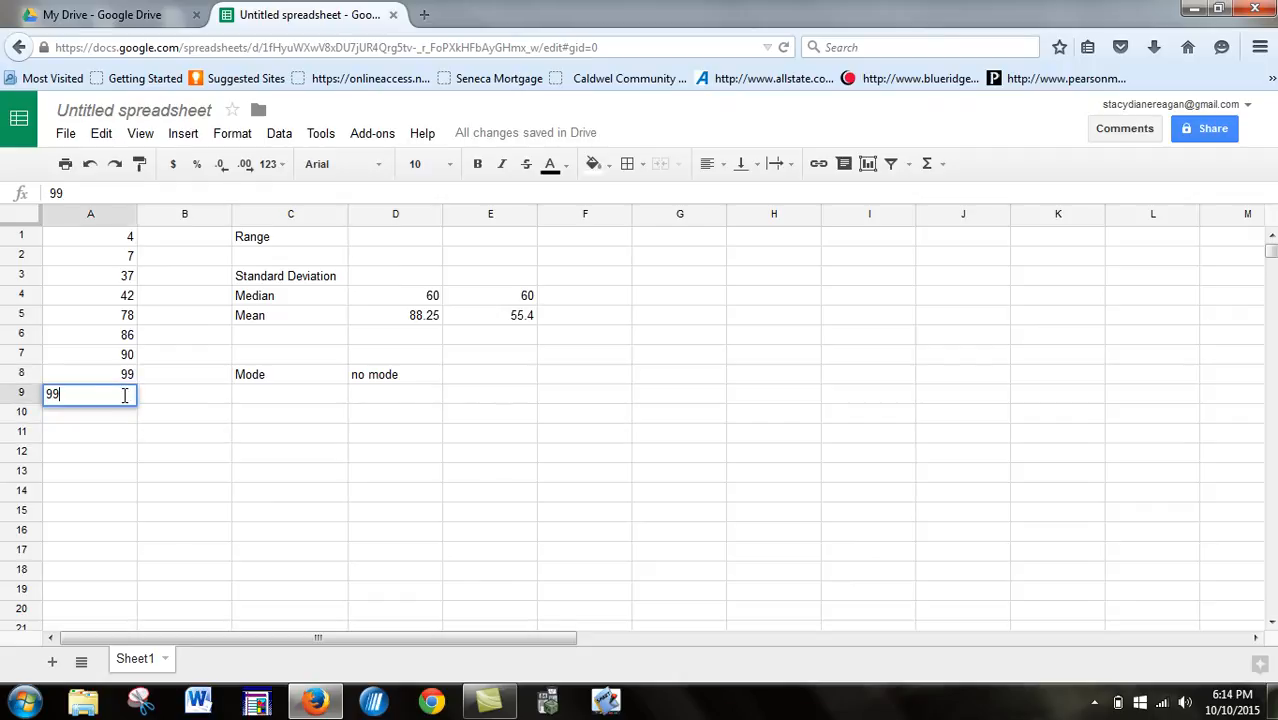
left_click(134, 420)
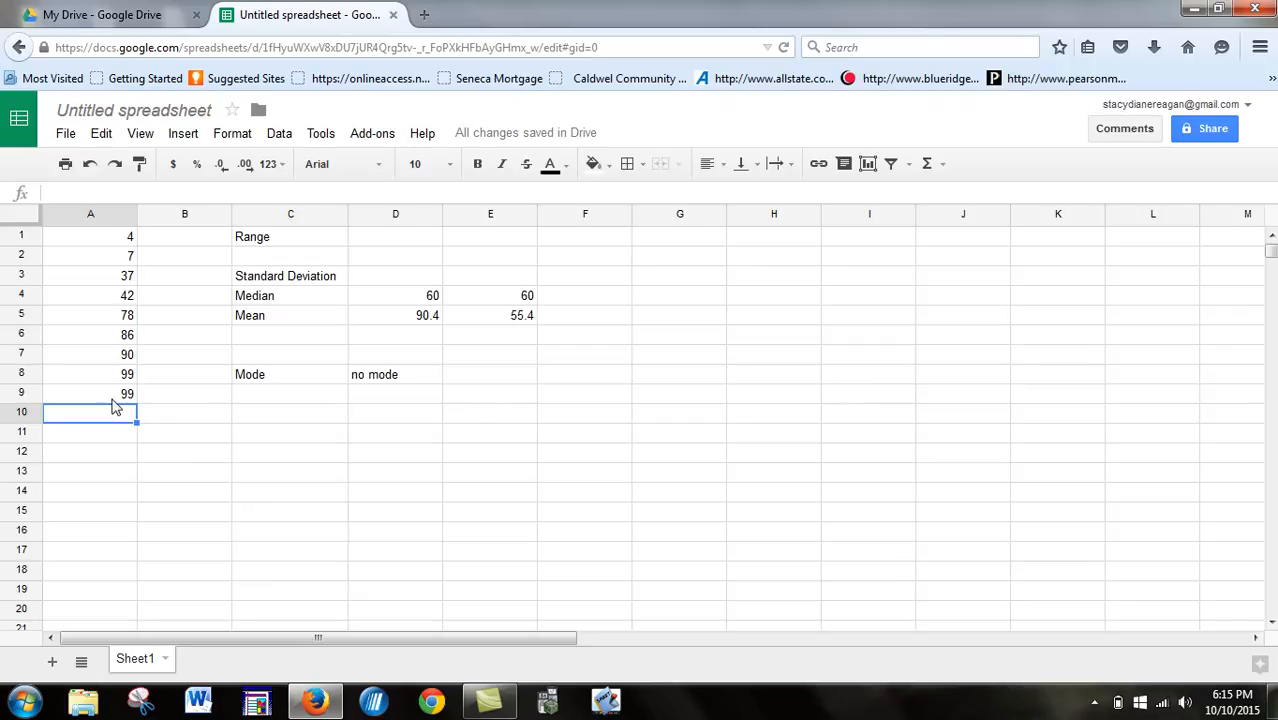
type("4")
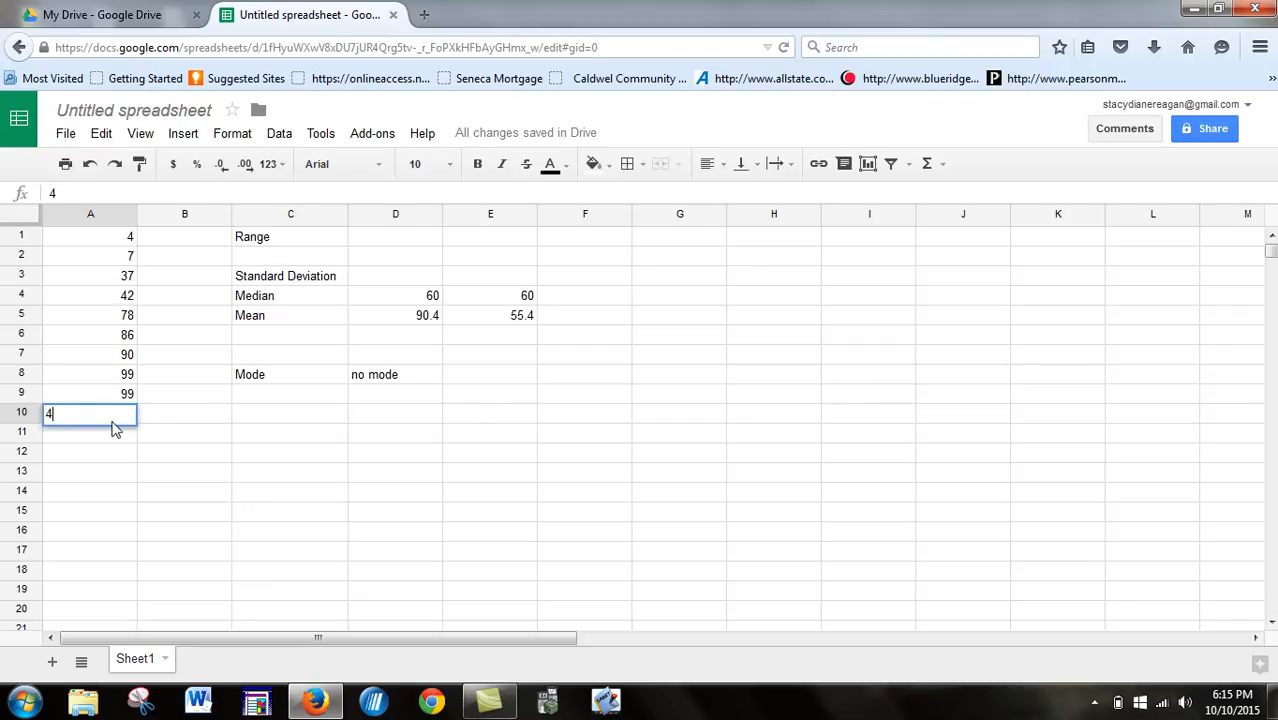
key("Return")
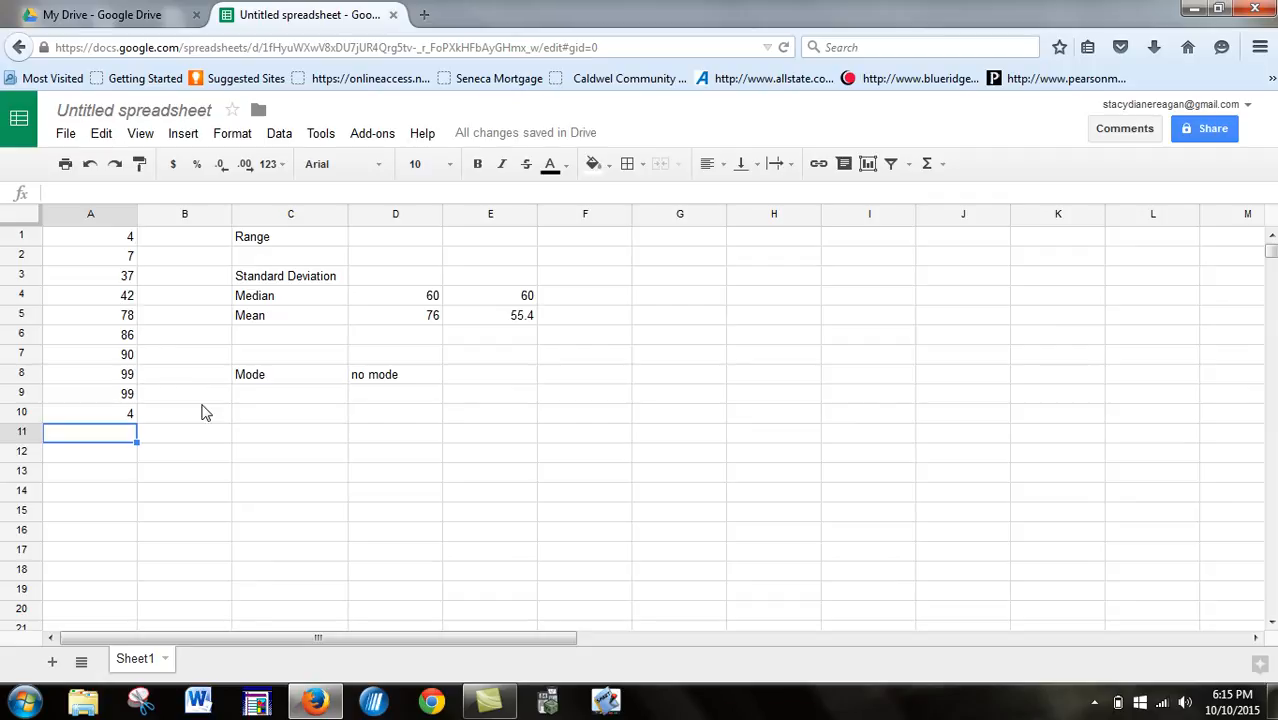
- Enter the label "mode" in C9 and the two modes as "4 and 99" in D9
left_click(267, 400)
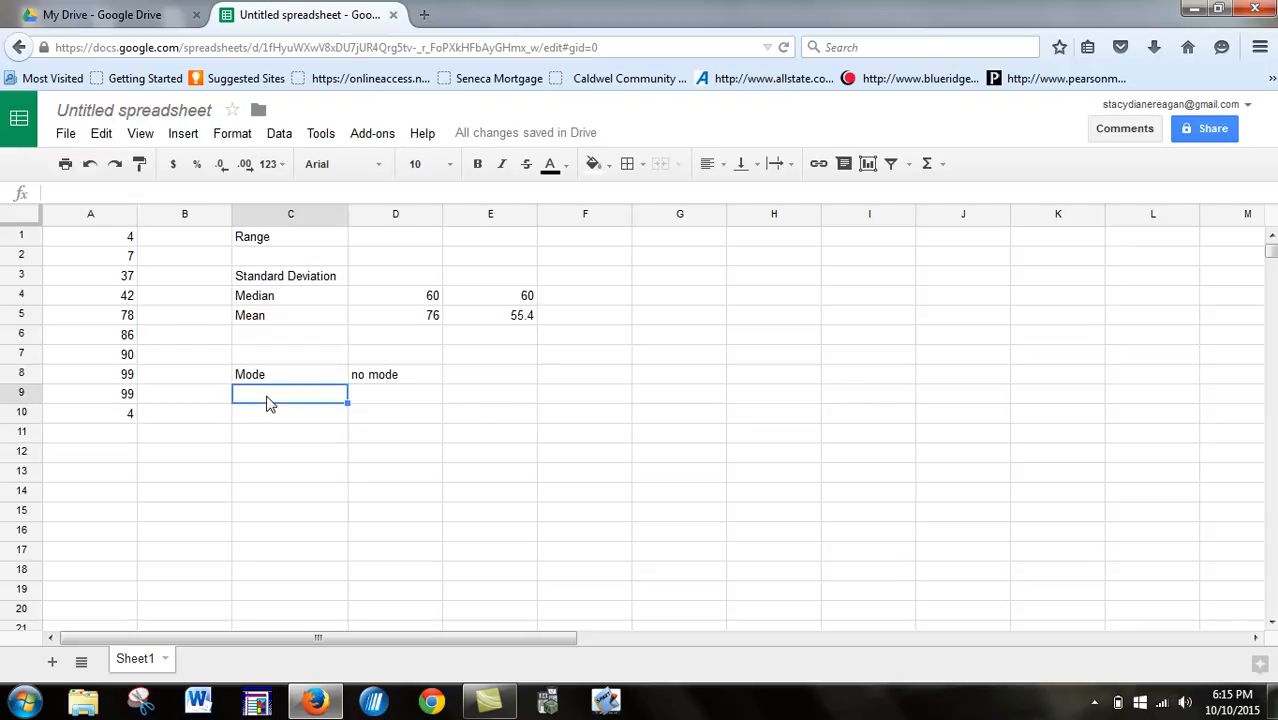
type("mode")
key("Tab")
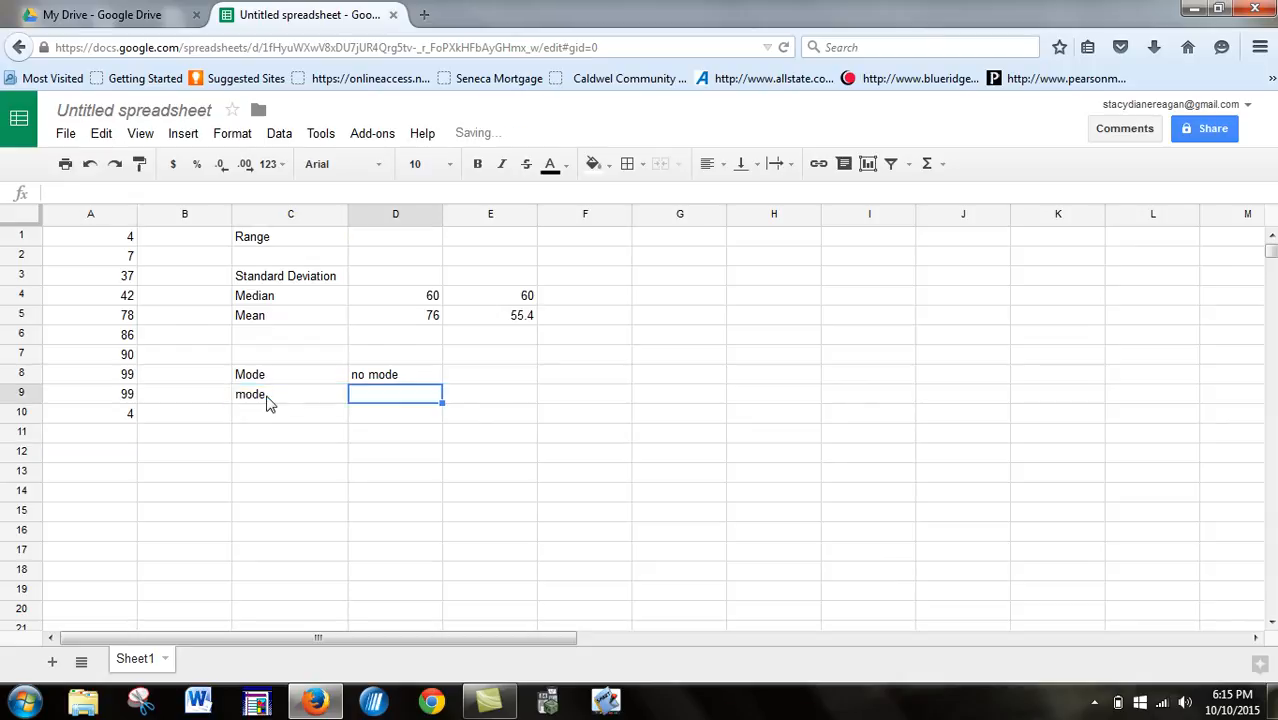
type("4 and 99")
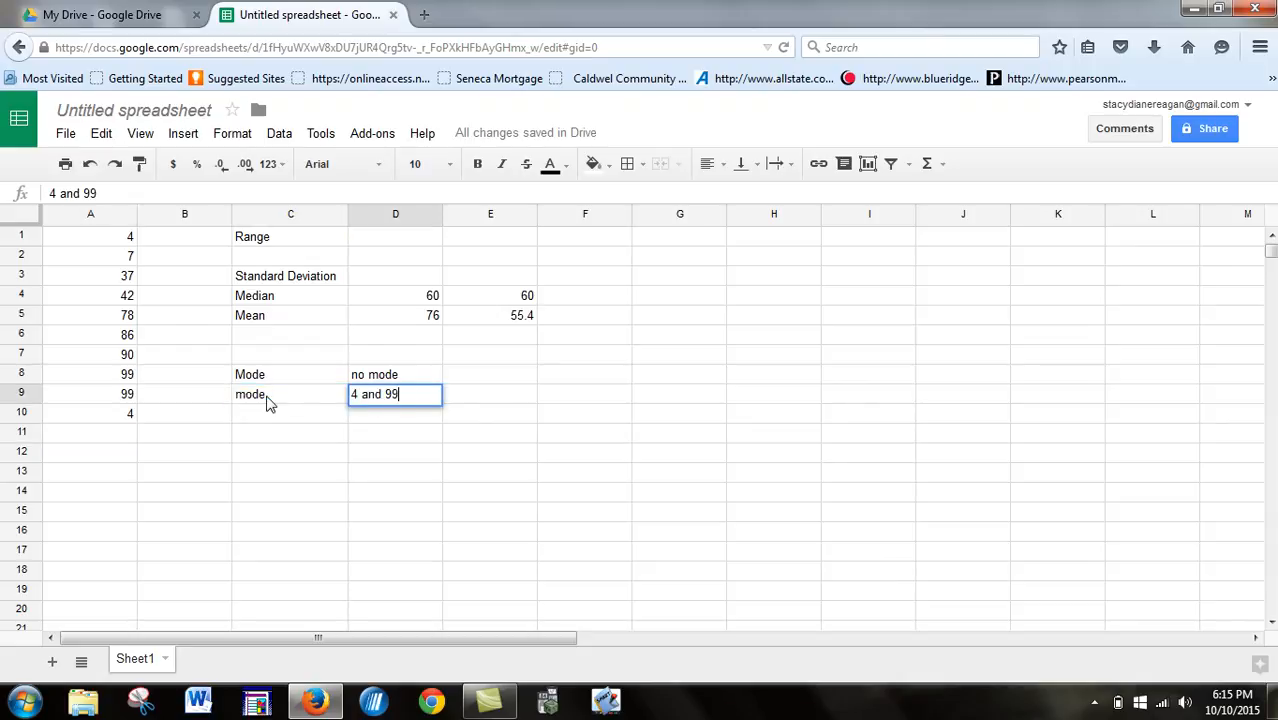
key("Return")
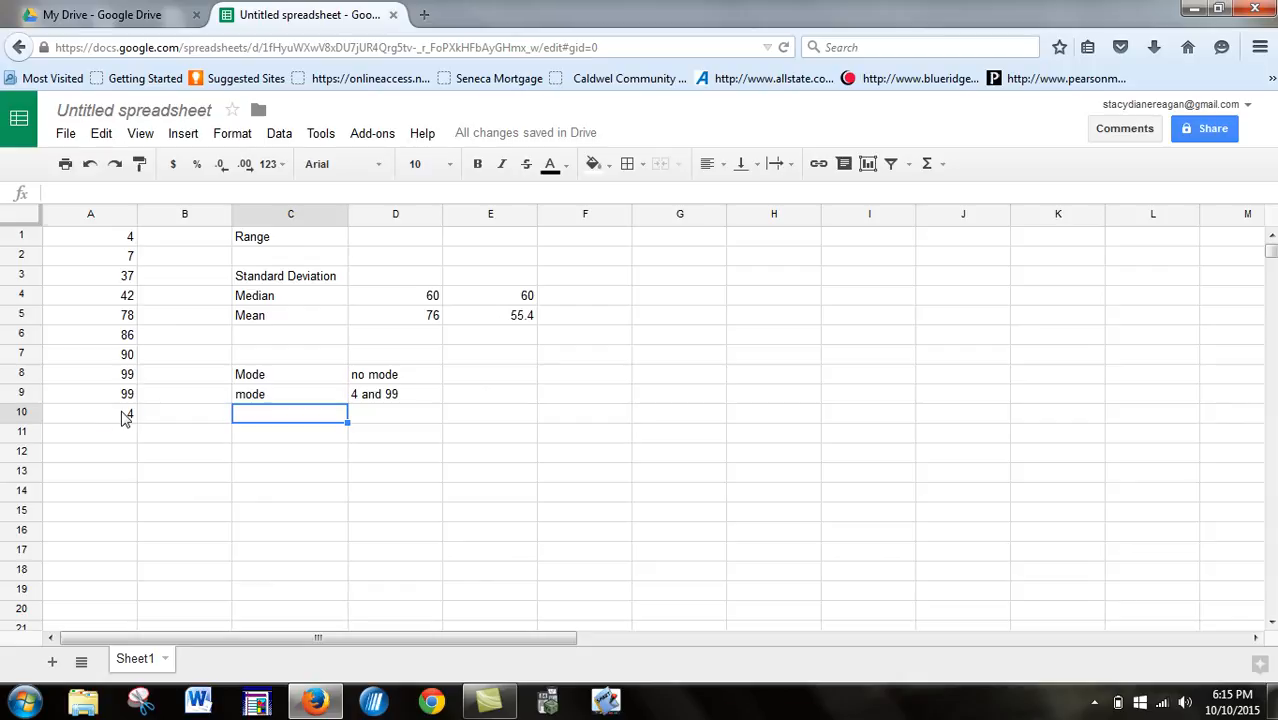
- Delete the extra data values from A10 and A9
left_click(124, 416)
key("Delete")
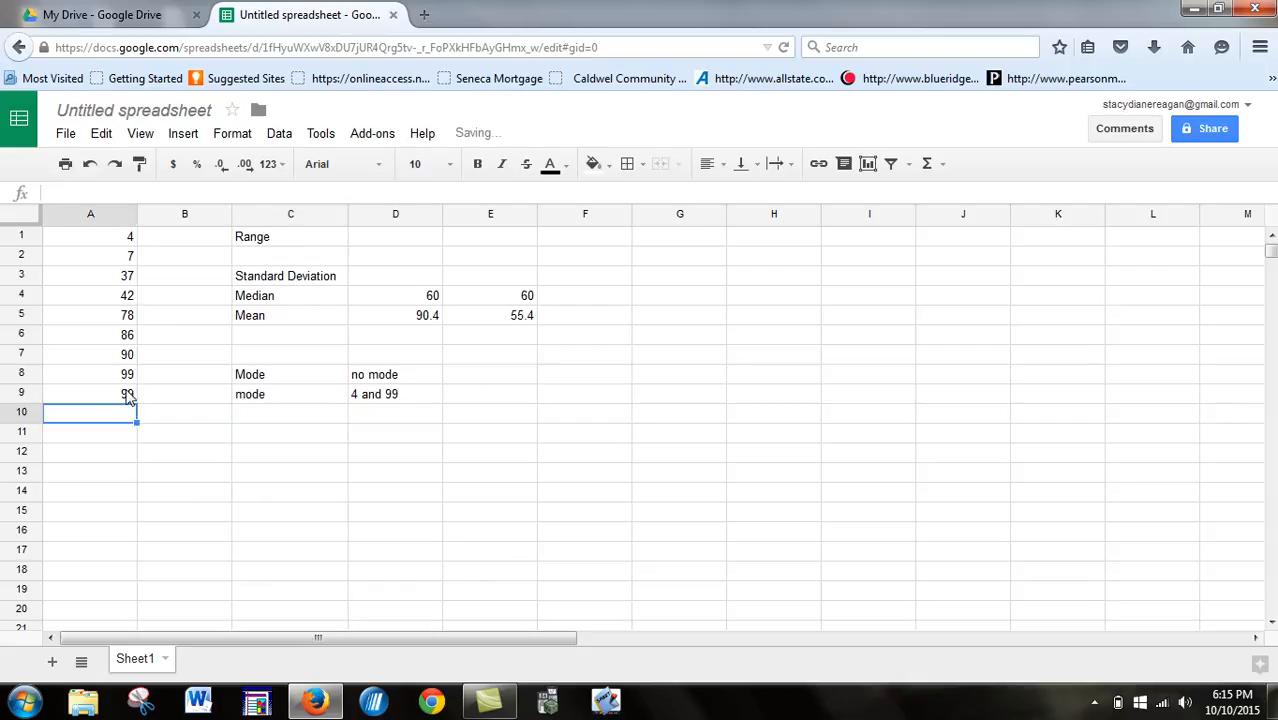
left_click(128, 397)
key("Delete")
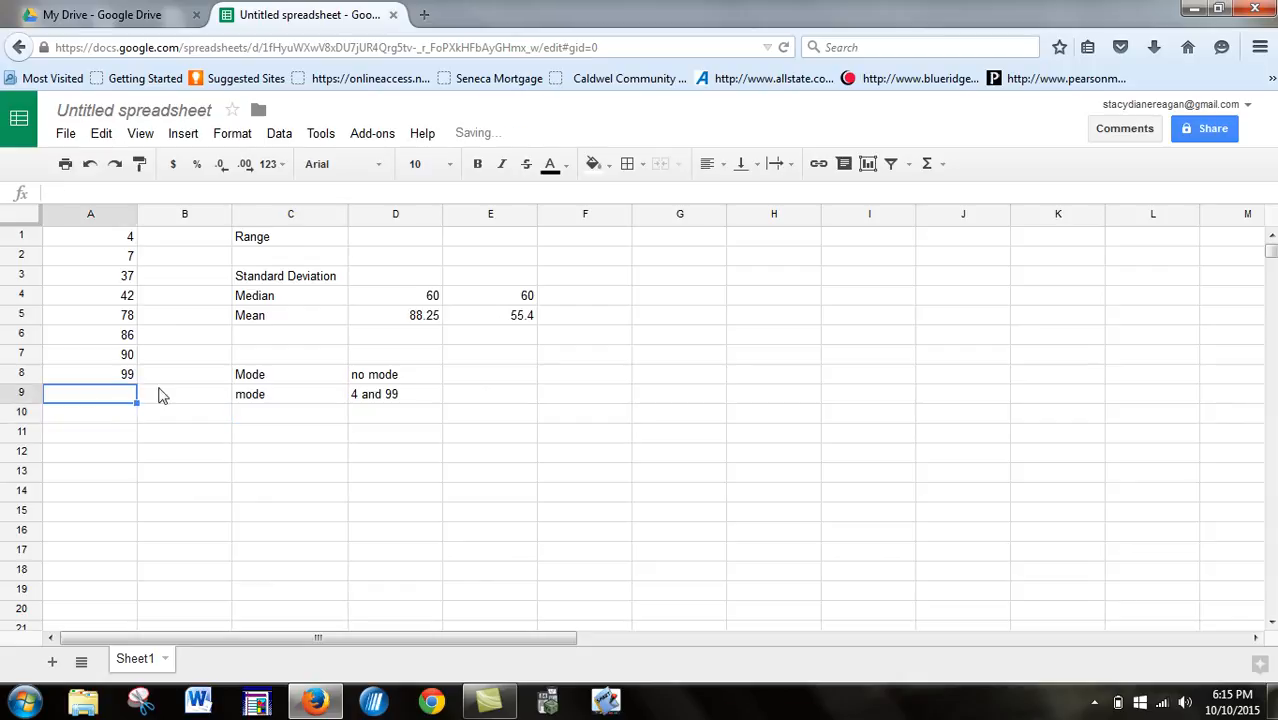
- Delete the second "mode" label from C9
left_click(287, 402)
key("Delete")
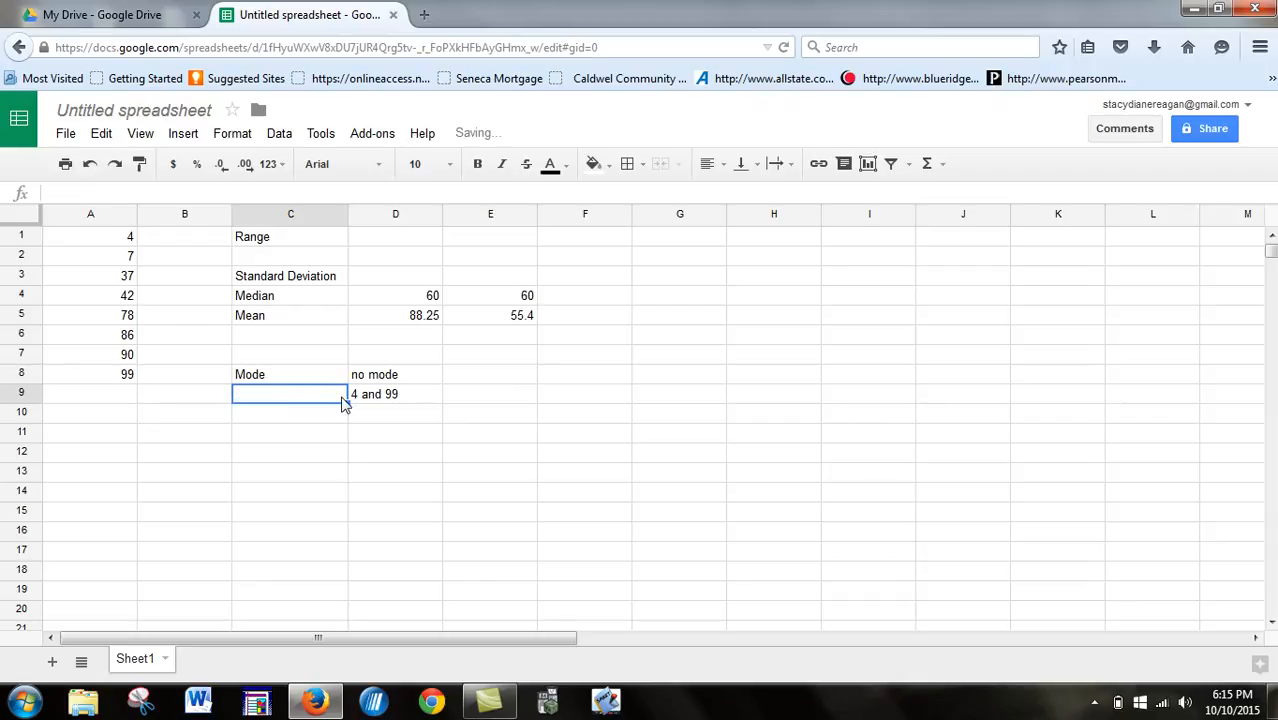
left_click(385, 411)
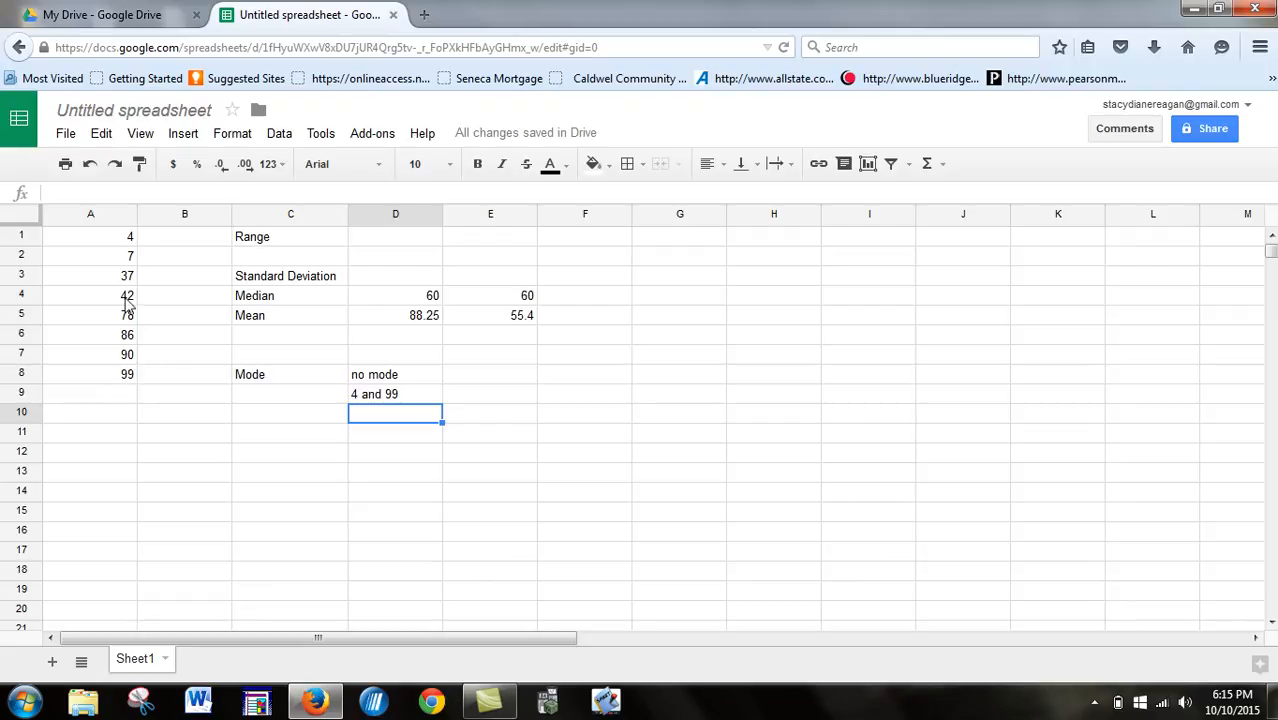
- Calculate the range in D1 from the largest and smallest data values with the formula =(99-4)
left_click(408, 245)
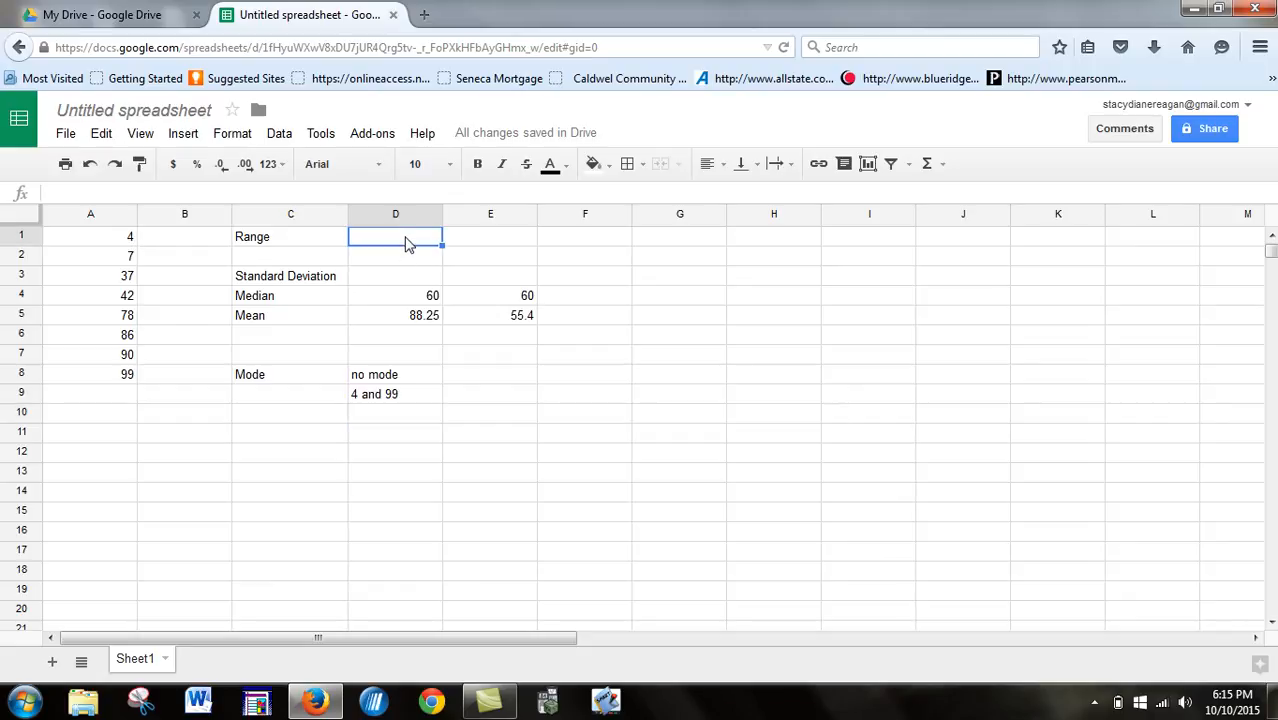
type("=(")
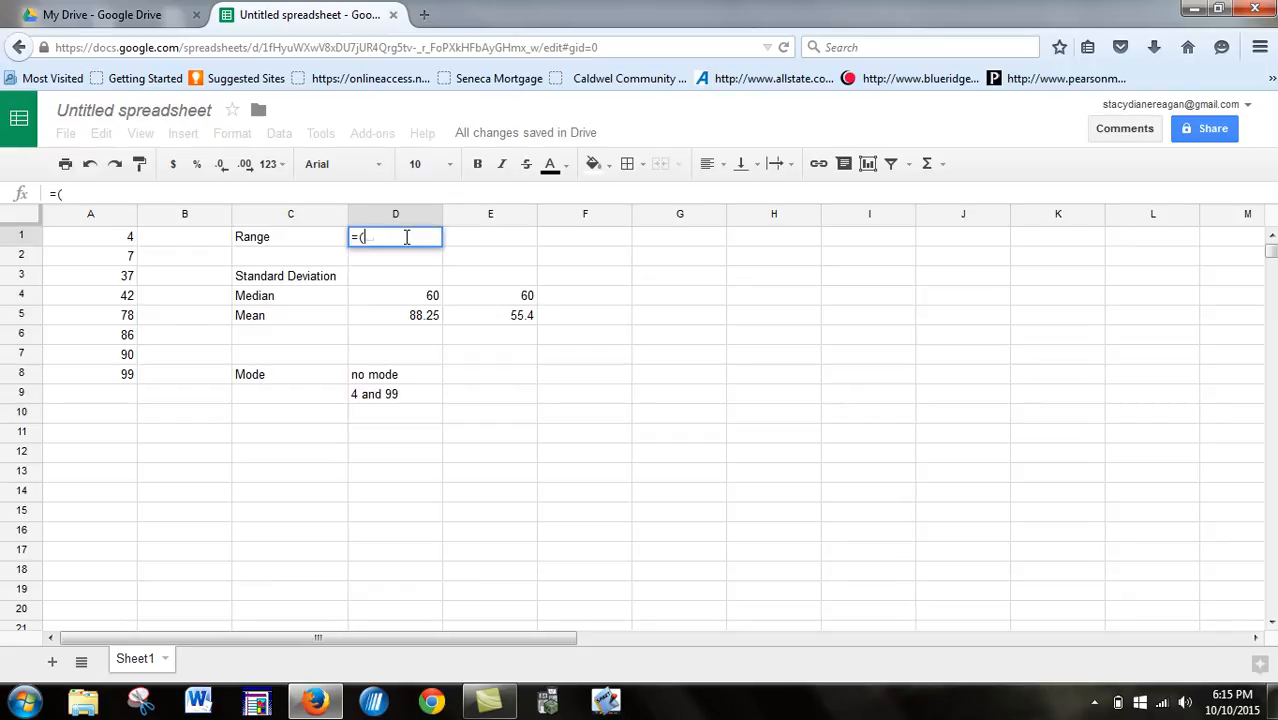
type("99-4)")
key("Return")
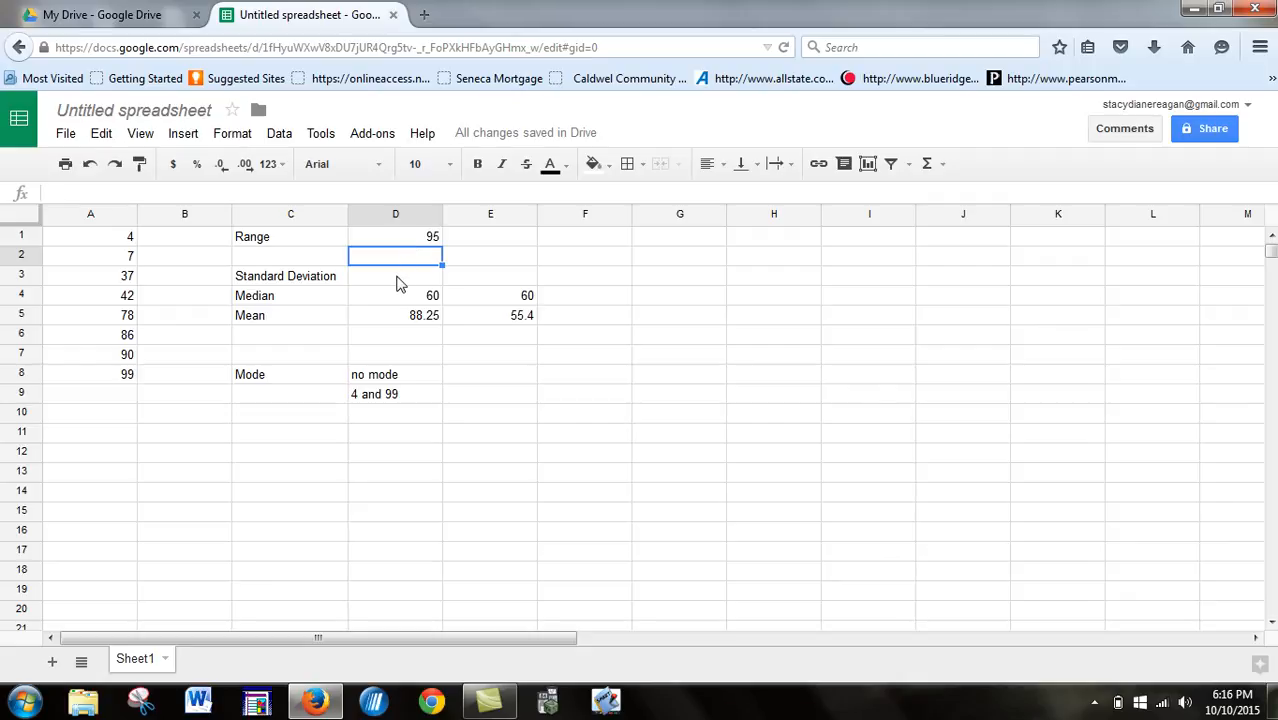
- Calculate the standard deviation in D3 with the STDEV function over A1:A8
left_click(397, 284)
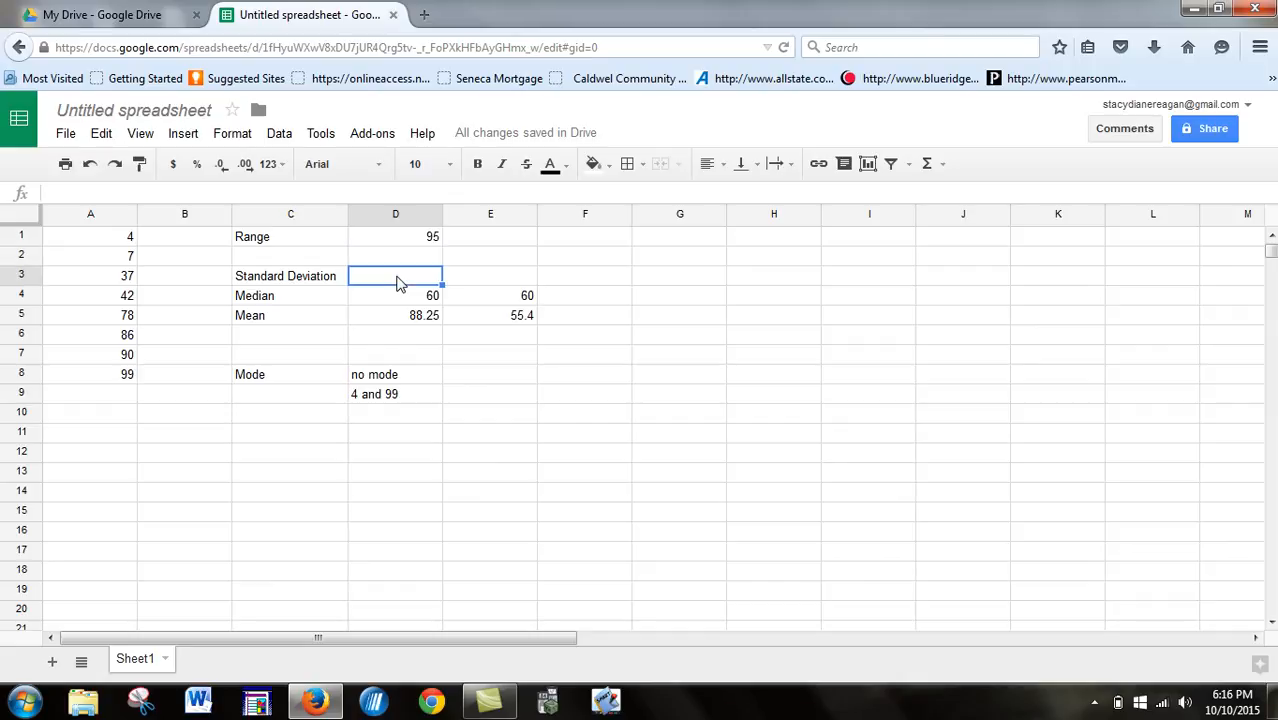
type("=sta")
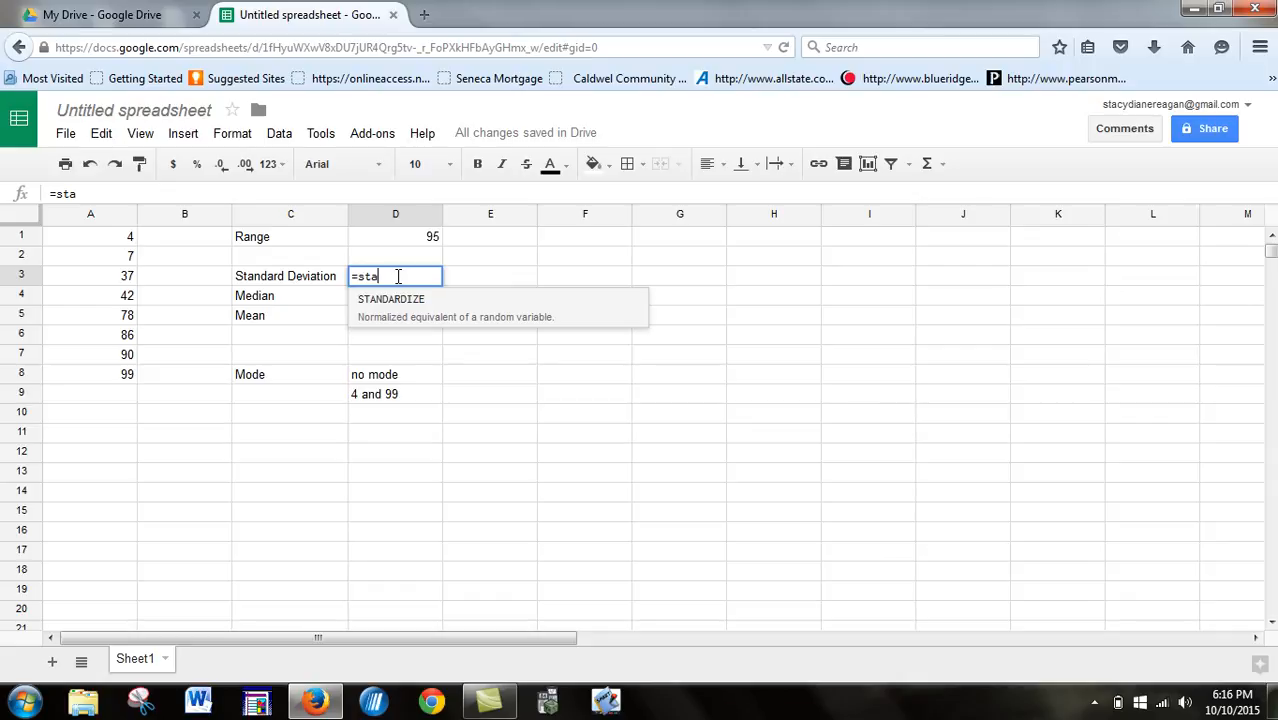
key("BackSpace")
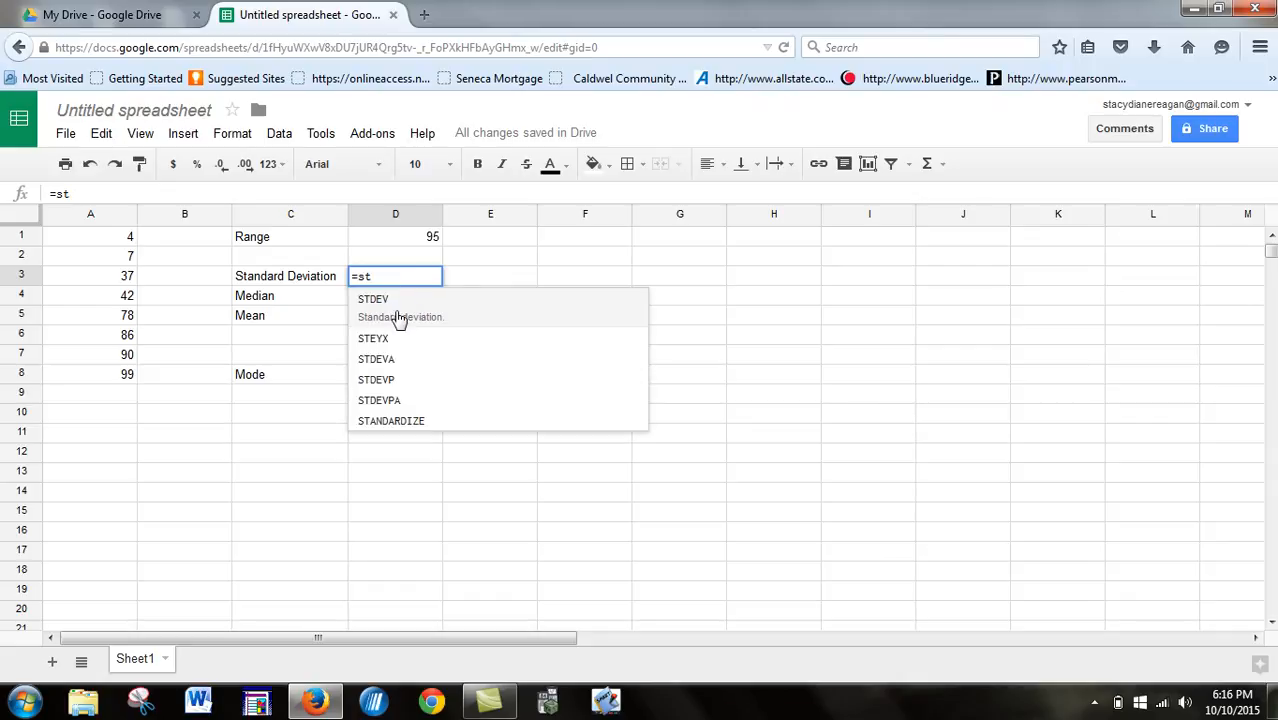
left_click(400, 314)
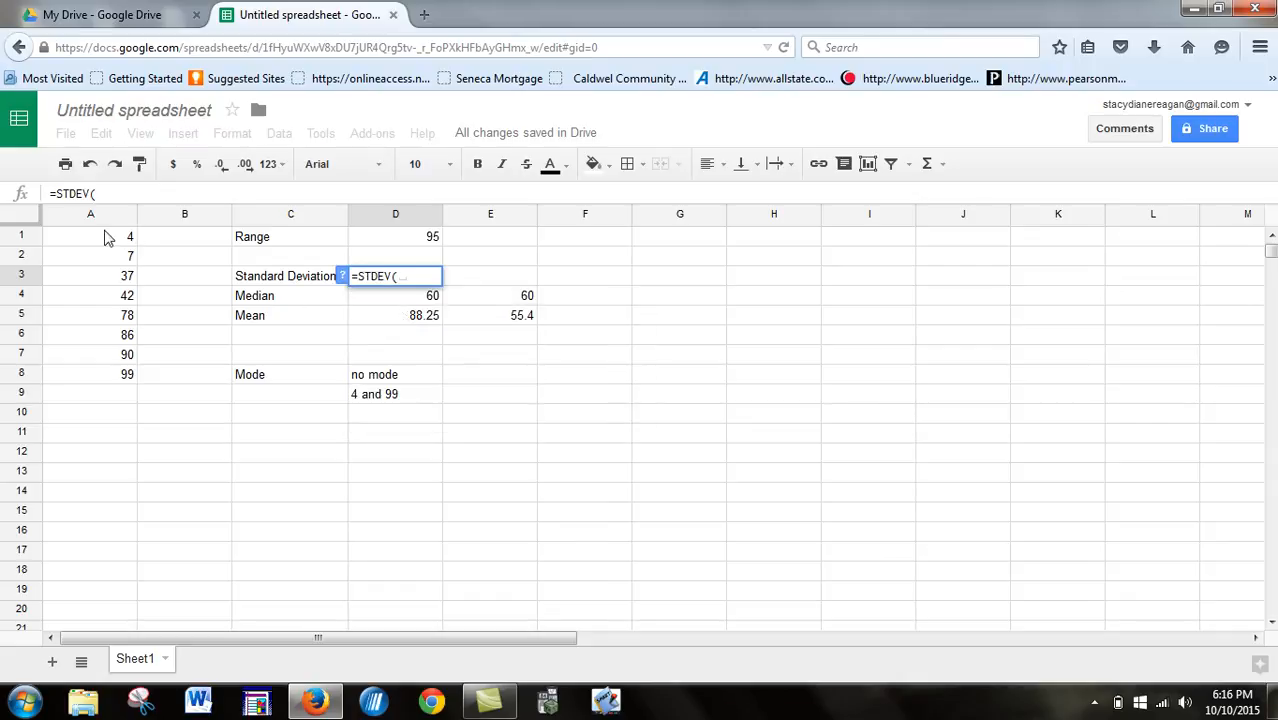
left_click_drag(124, 243, 117, 372)
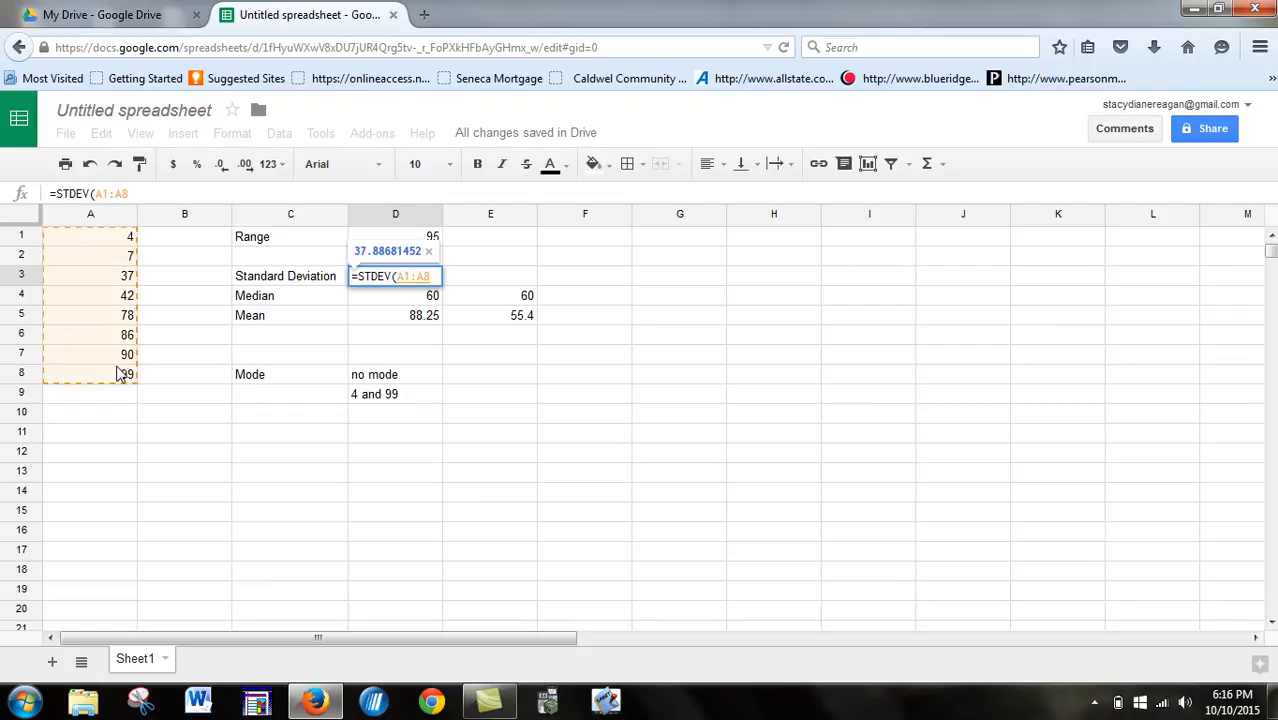
key("Return")
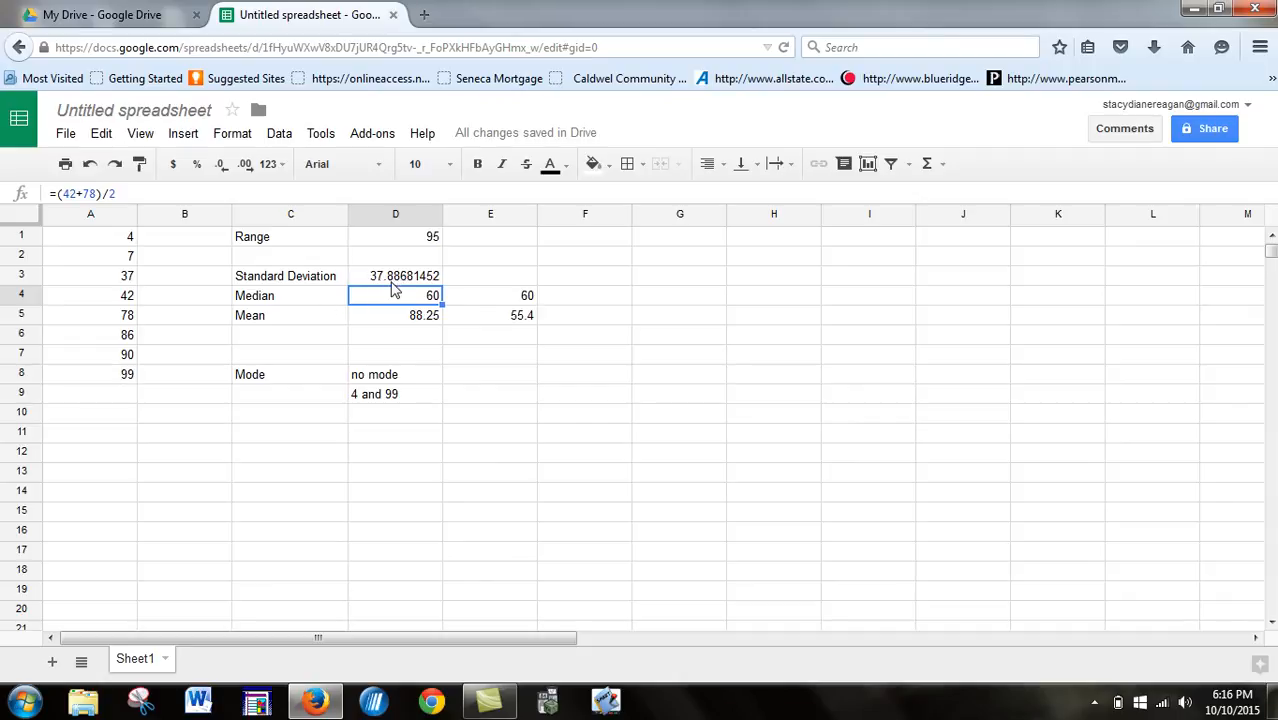
- Enter the standard deviation rounded to one decimal place, 37.9, in E3
left_click(467, 282)
type("37.")
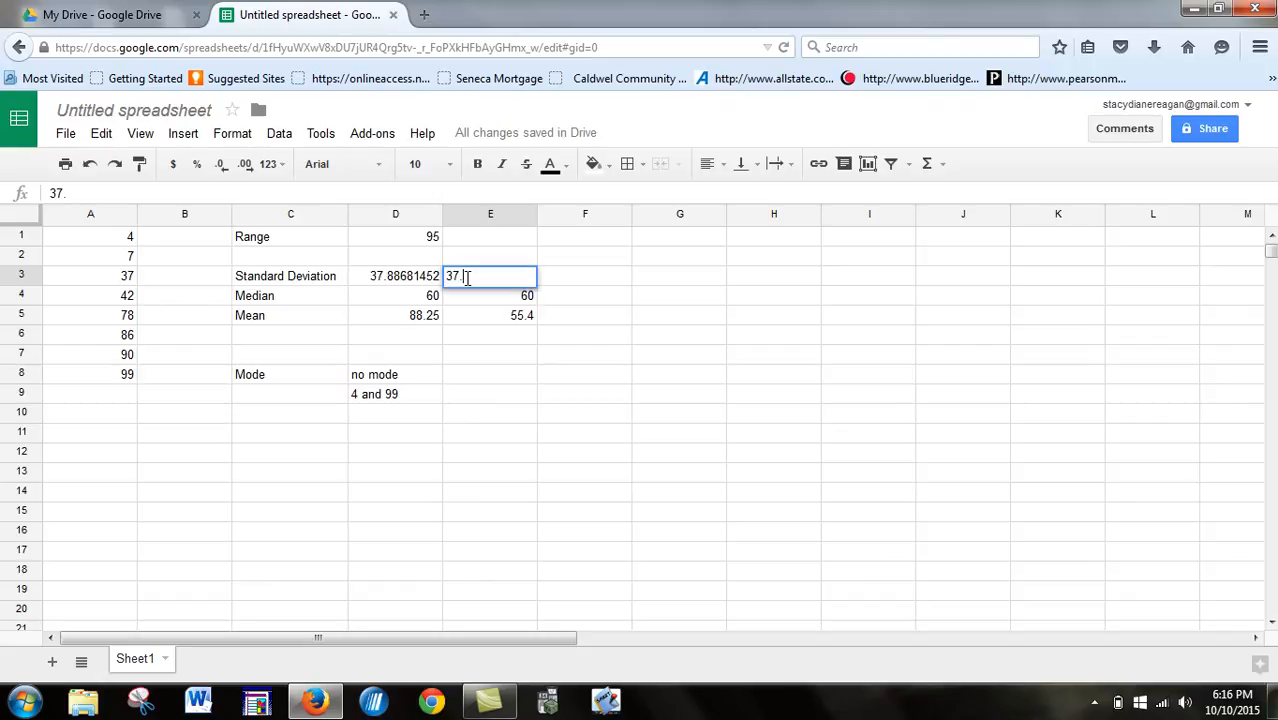
type("9")
key("Return")
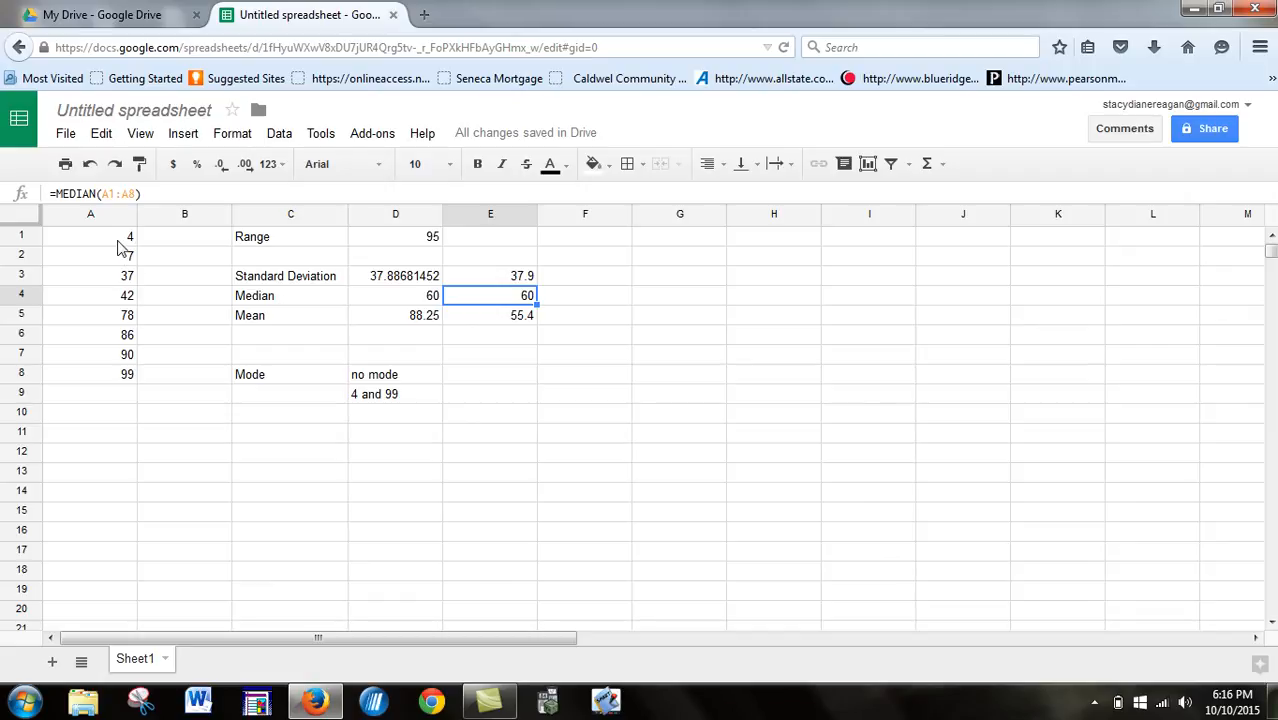
- Recalculate the mean in C11 with the AVERAGE function over the data values in column A
left_click_drag(118, 242, 111, 385)
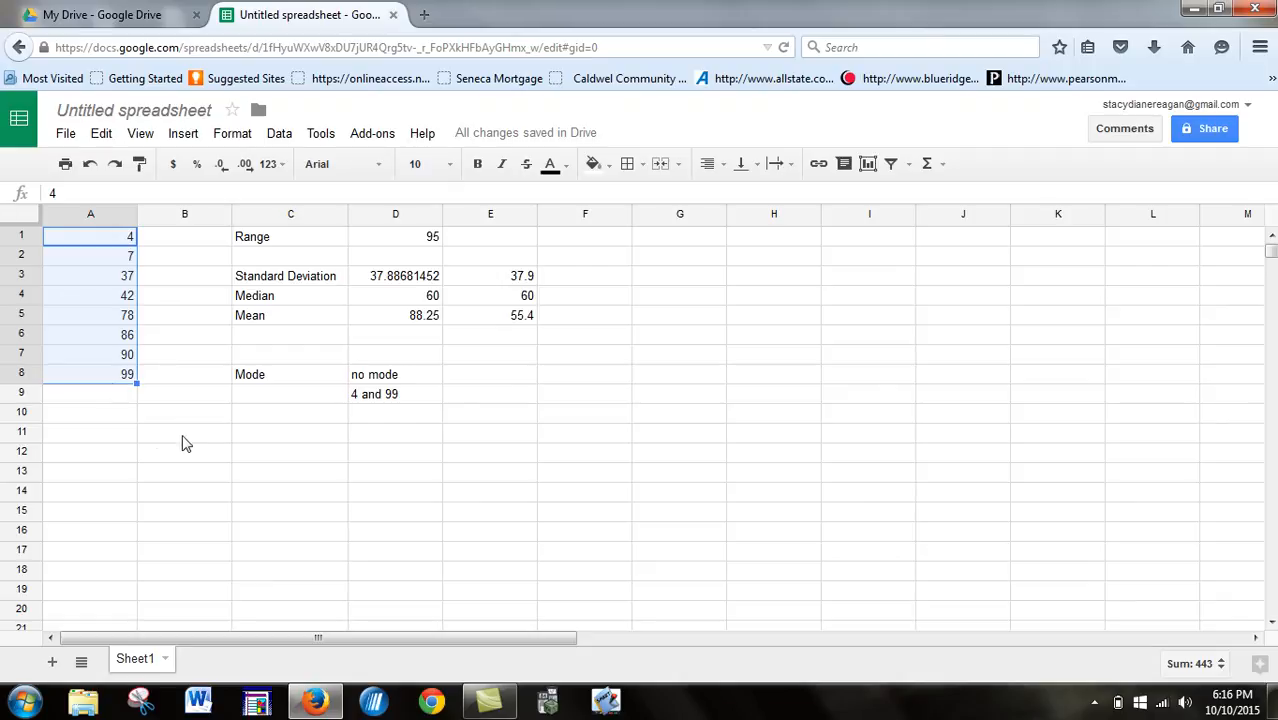
left_click(253, 440)
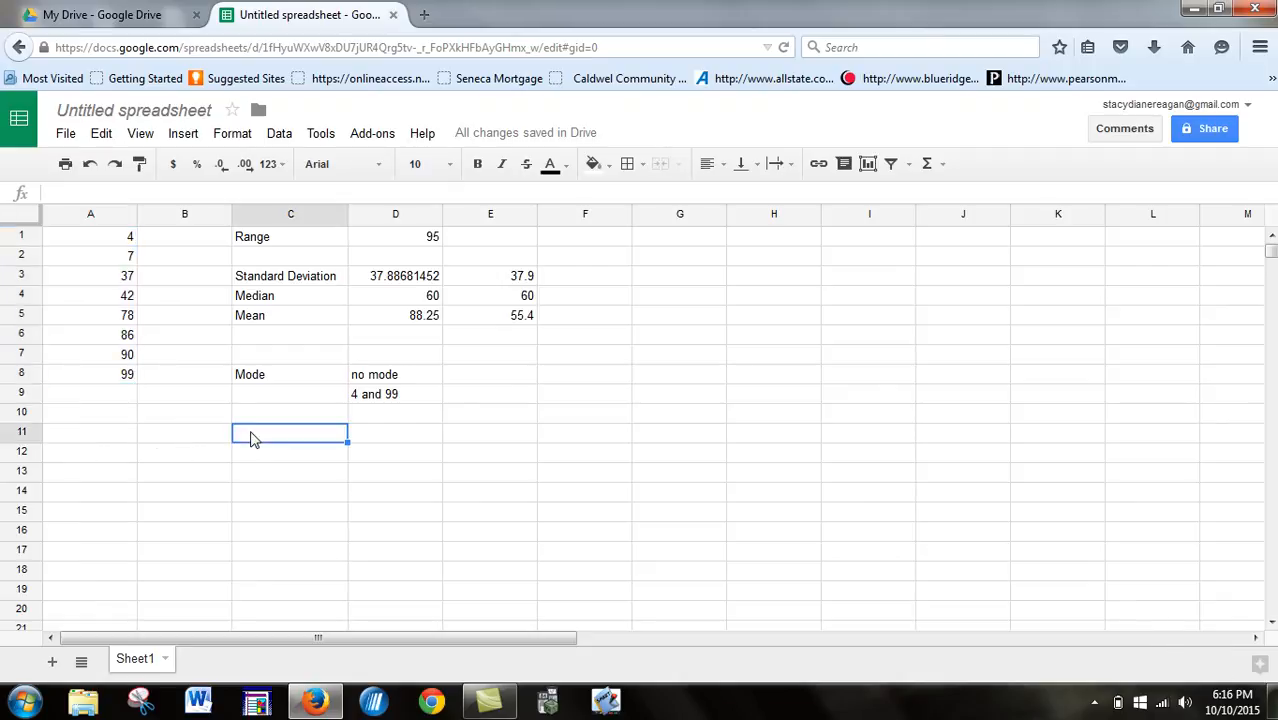
type("=av")
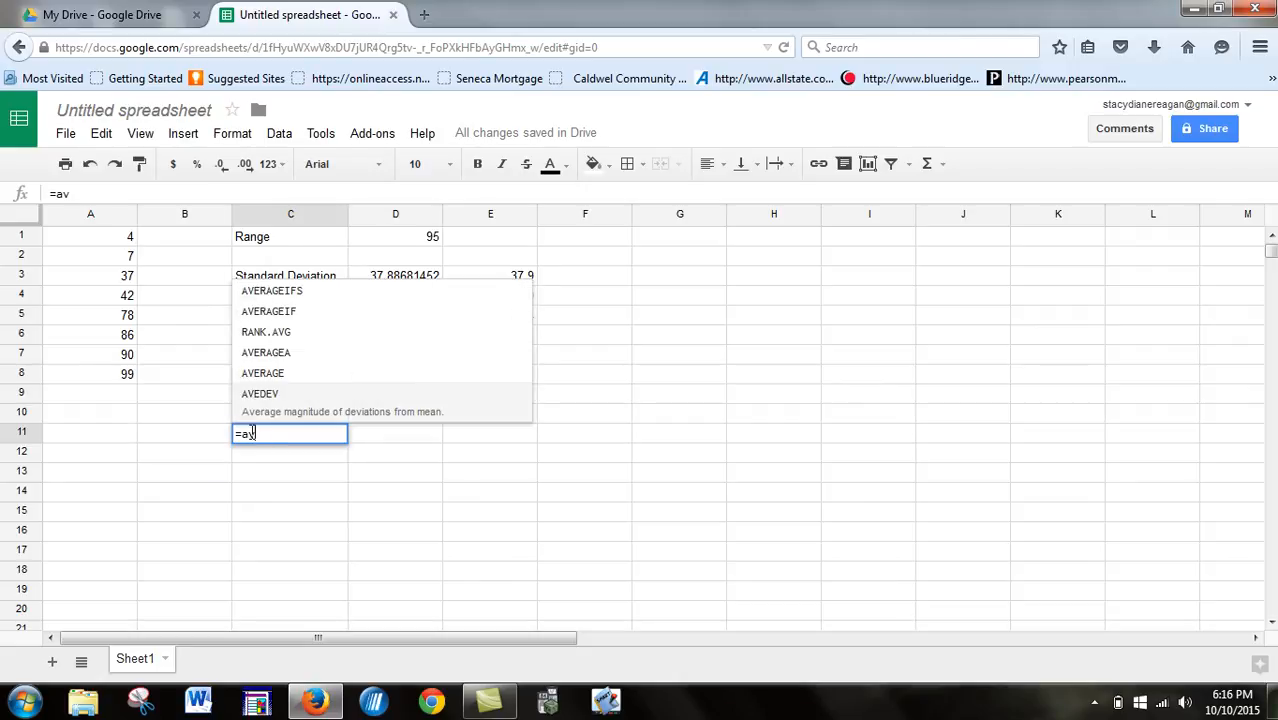
left_click(263, 375)
left_click_drag(112, 242, 111, 389)
key("Return")
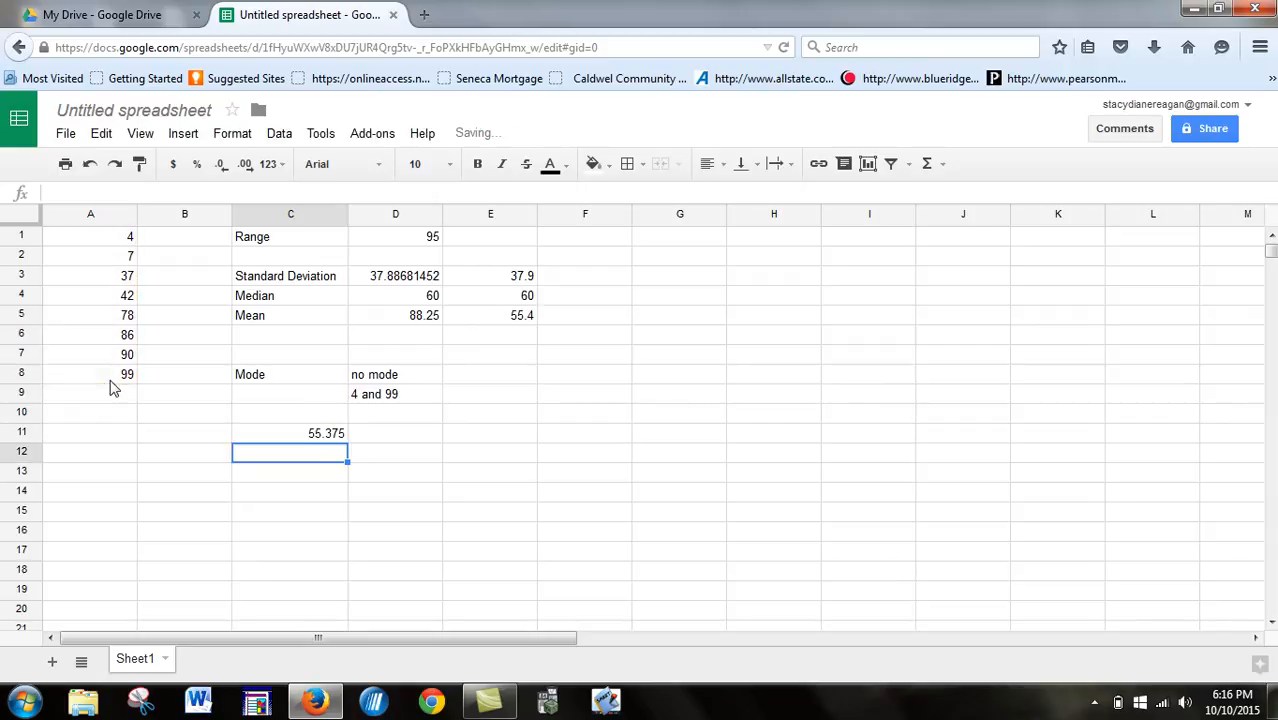